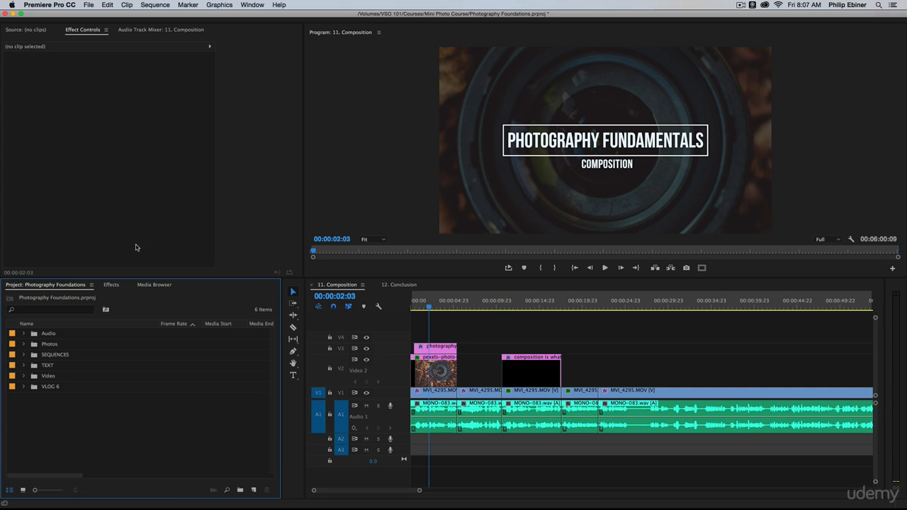
pyautogui.click(253, 490)
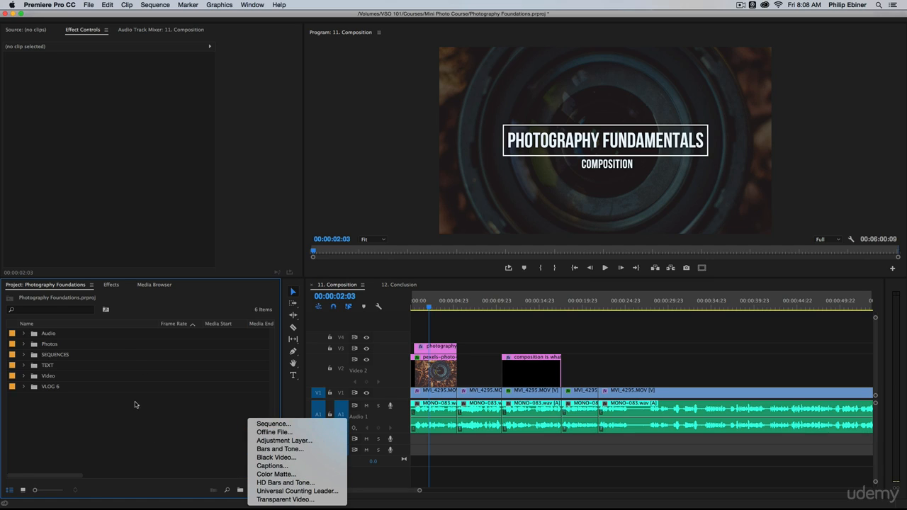
pyautogui.click(110, 437)
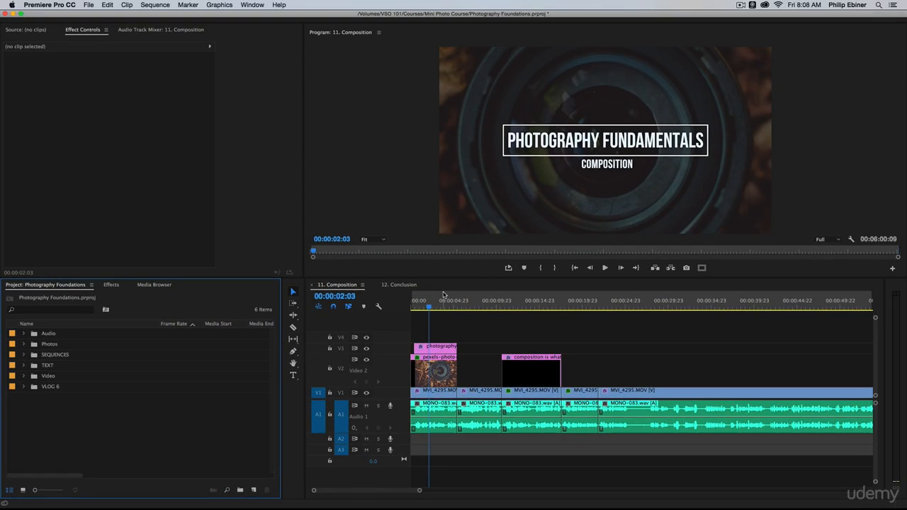
# Show the Essential Graphics panel and widen it so the template thumbnails are larger.
pyautogui.click(252, 5)
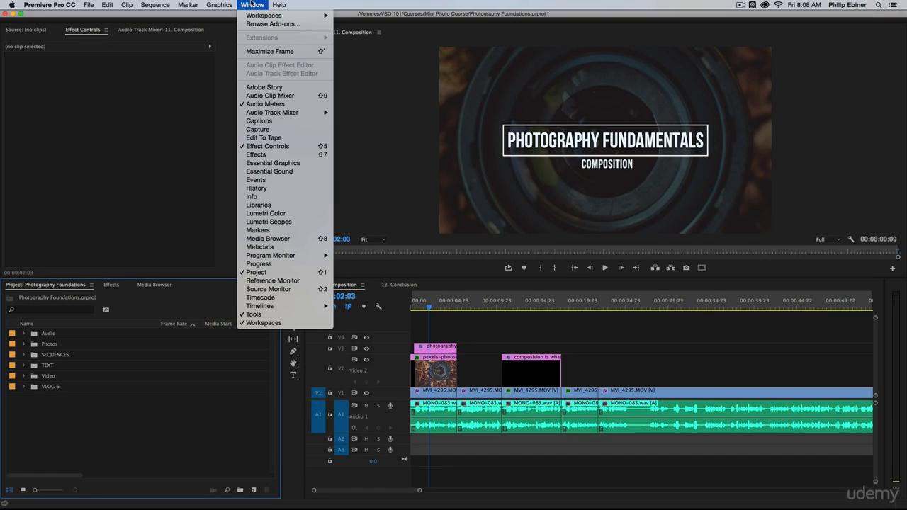
pyautogui.click(300, 165)
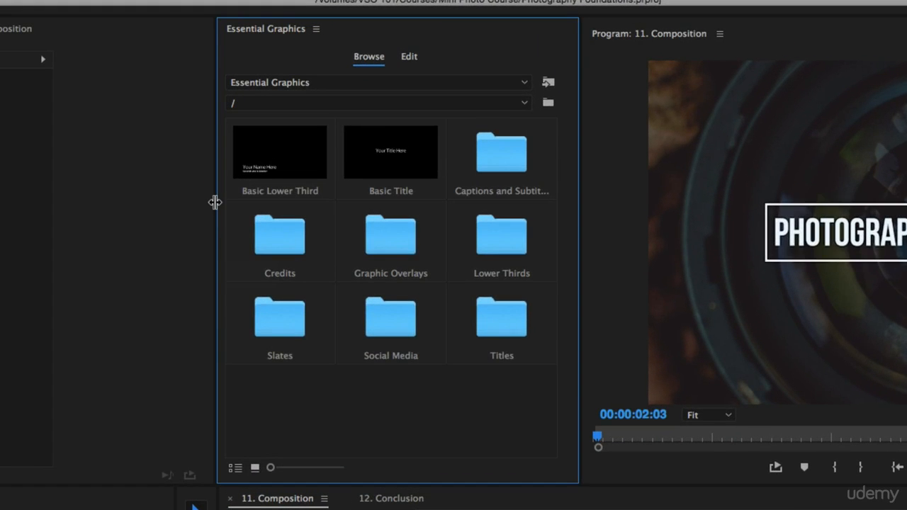
pyautogui.moveTo(304, 124); pyautogui.dragTo(284, 124)
pyautogui.moveTo(180, 203); pyautogui.dragTo(149, 203)
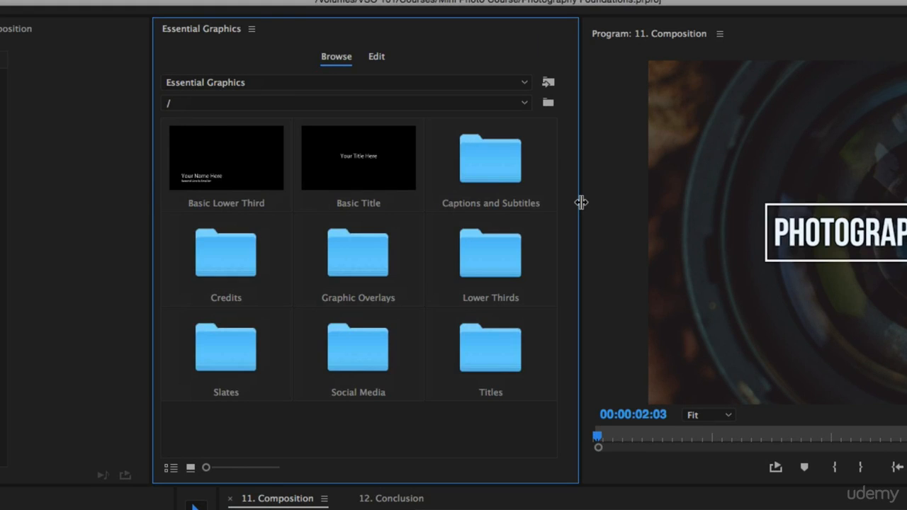
pyautogui.moveTo(583, 202); pyautogui.dragTo(585, 199)
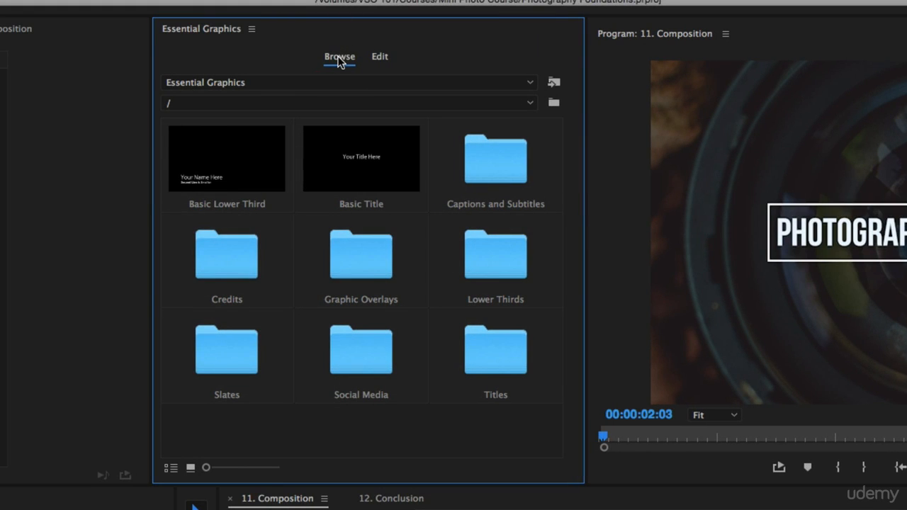
# Look at the Essential Graphics editing view, return to the templates, and open the Lower Thirds folder.
pyautogui.click(381, 60)
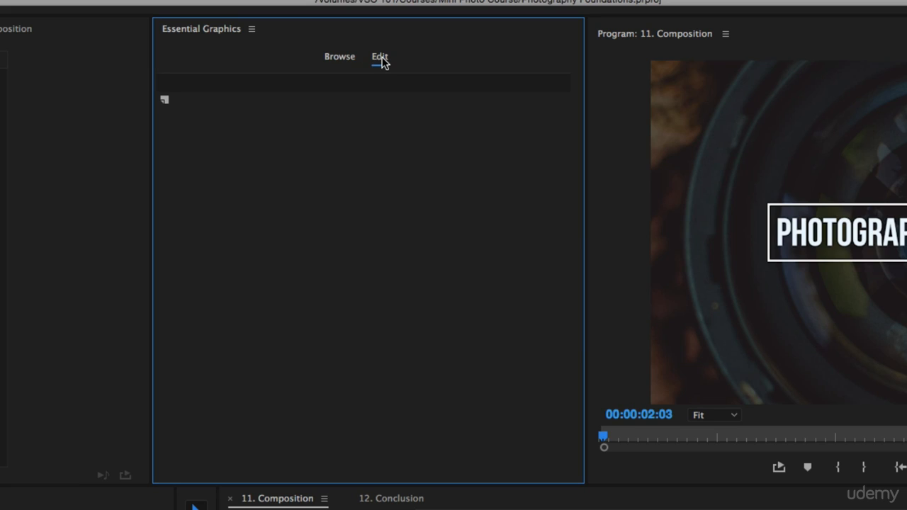
pyautogui.click(343, 60)
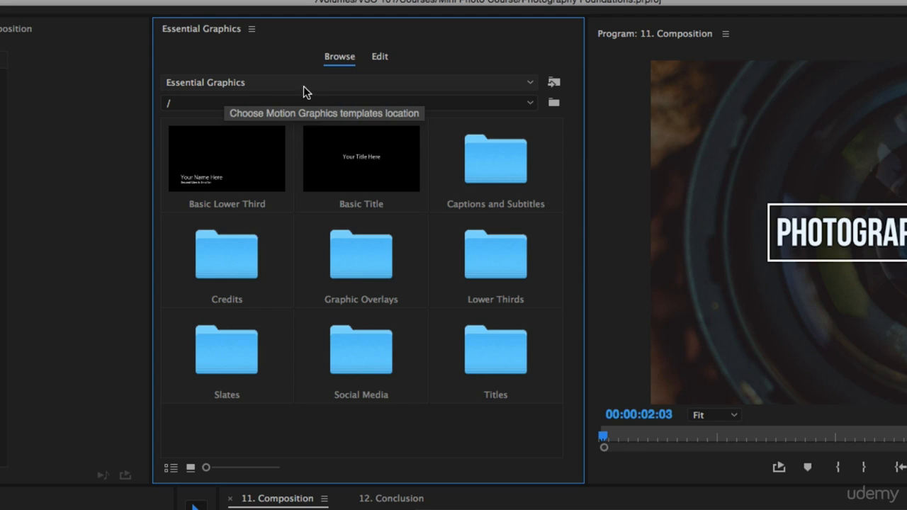
pyautogui.click(260, 103)
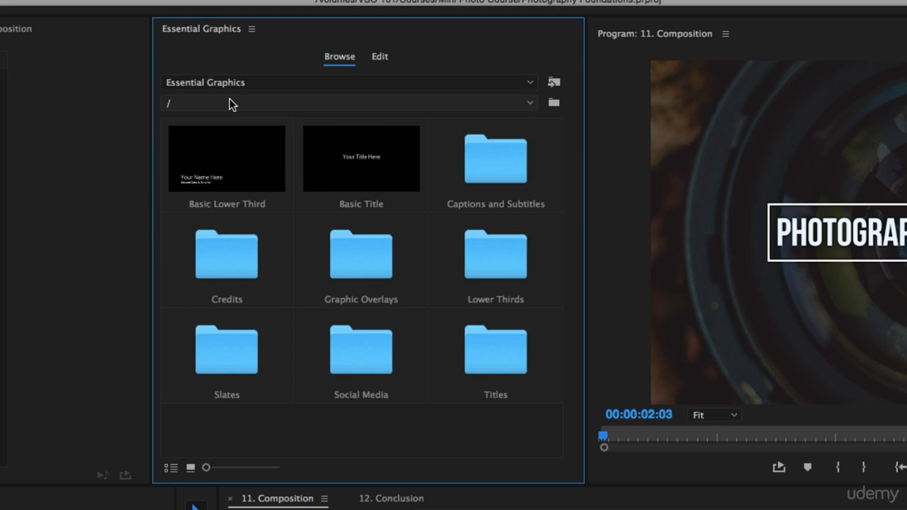
pyautogui.click(229, 103)
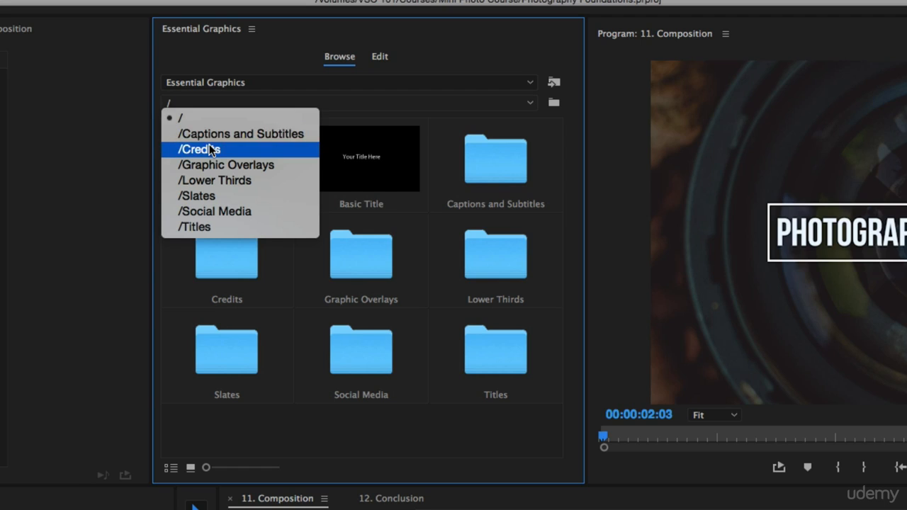
pyautogui.click(210, 182)
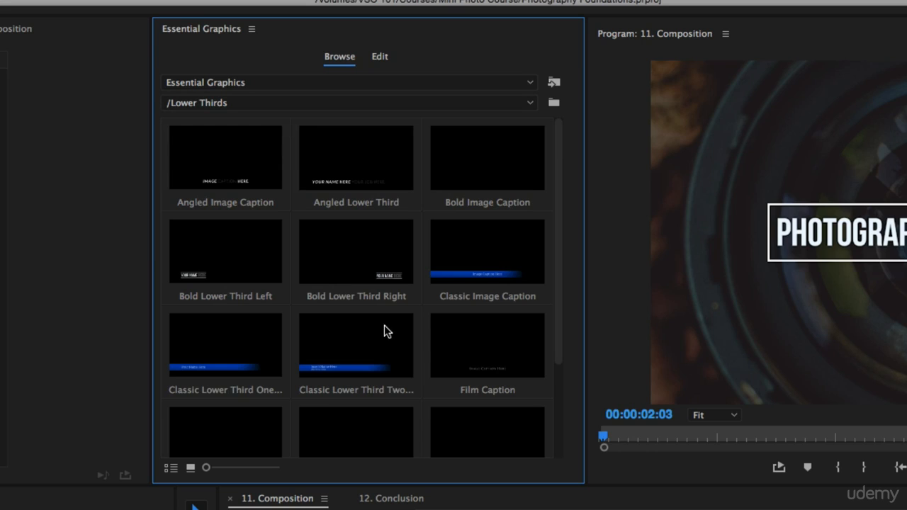
# Add the Classic Image Caption template to track V2 at 00:00:21:21, where the last MVI_4295.MOV segment begins.
pyautogui.scroll(-3, 496, 386)
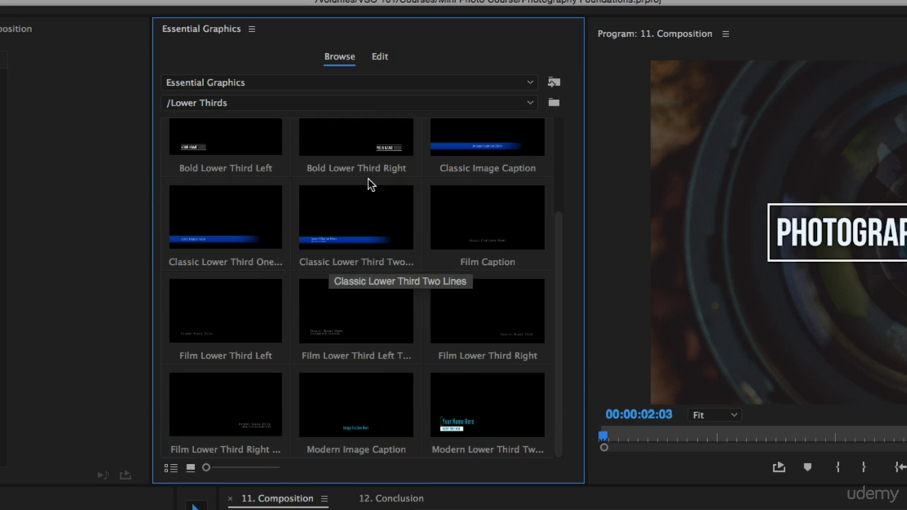
pyautogui.scroll(3, 374, 204)
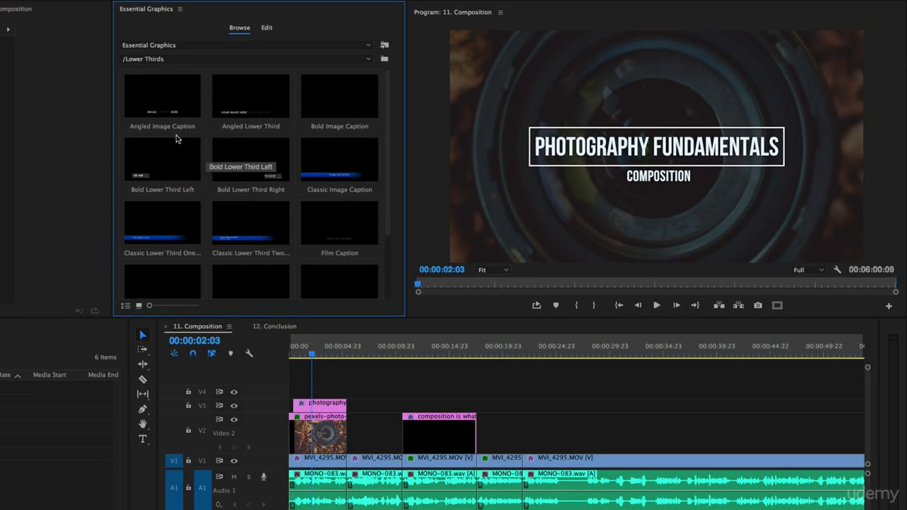
pyautogui.moveTo(333, 170); pyautogui.dragTo(527, 441)
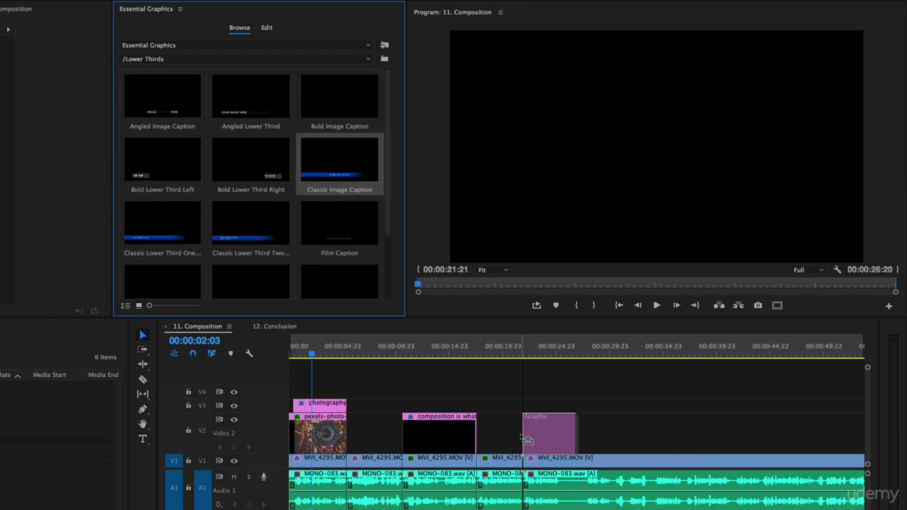
pyautogui.moveTo(527, 441); pyautogui.dragTo(527, 441)
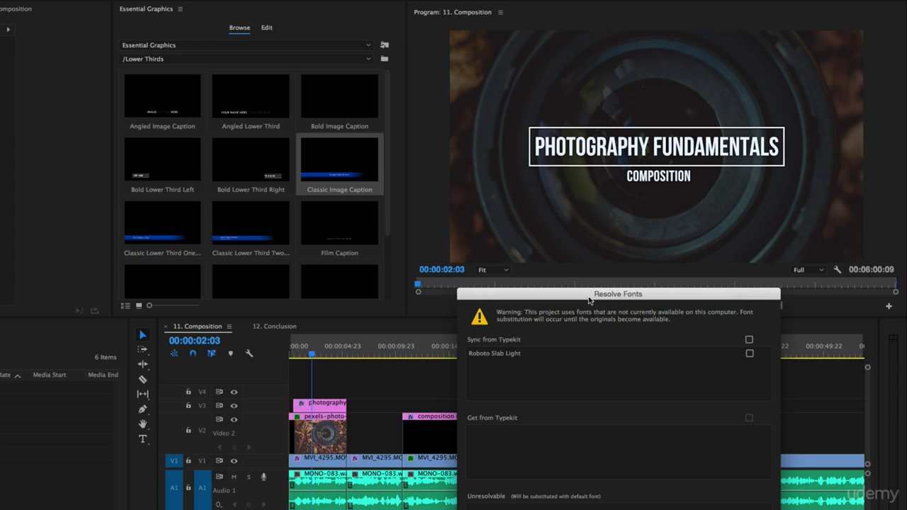
# Resolve the missing font by syncing Roboto Slab Light from Typekit, and acknowledge the sync warning.
pyautogui.moveTo(588, 300); pyautogui.dragTo(364, 225)
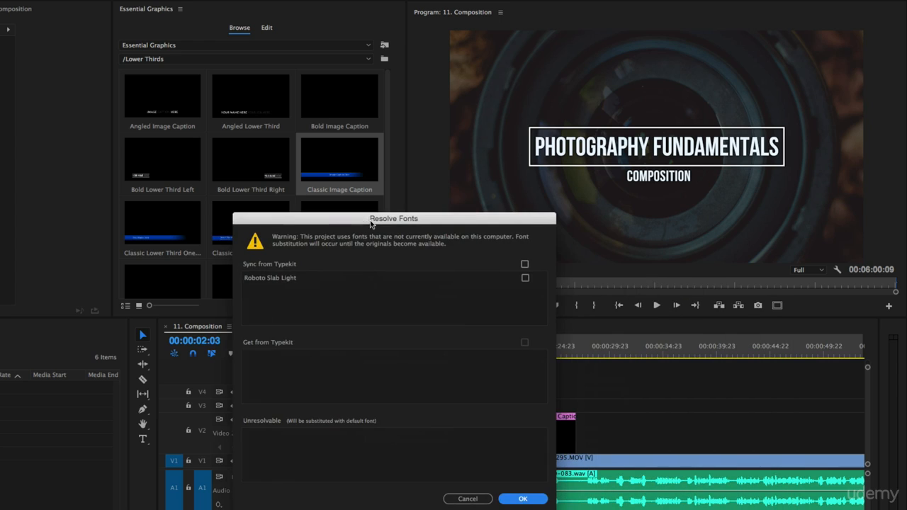
pyautogui.click(525, 278)
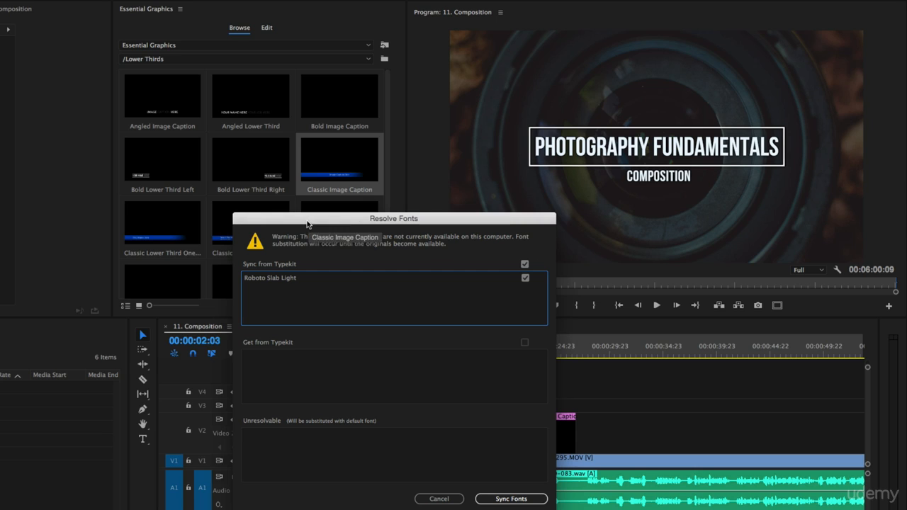
pyautogui.moveTo(306, 224); pyautogui.dragTo(200, 183)
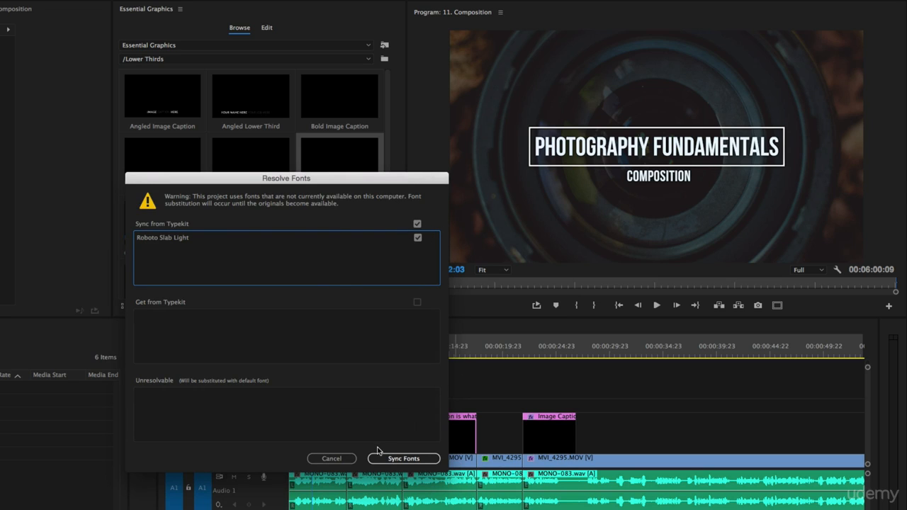
pyautogui.click(403, 458)
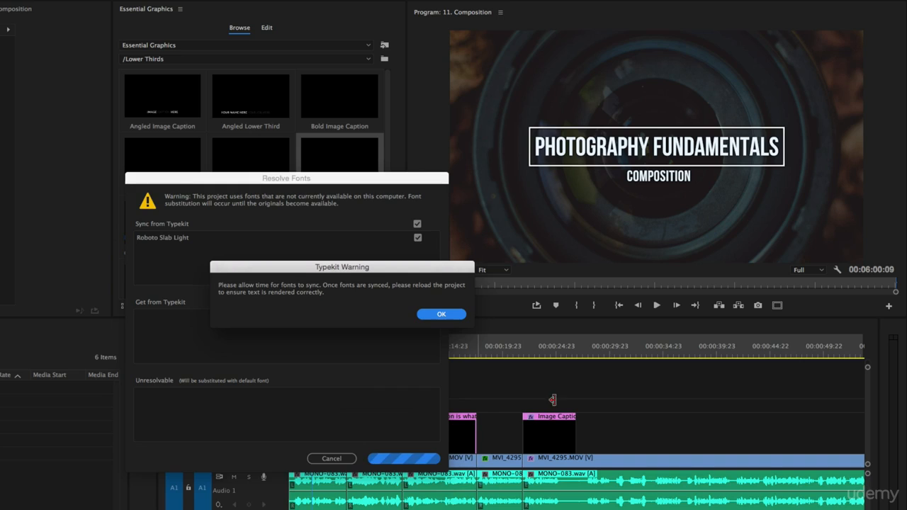
pyautogui.click(438, 315)
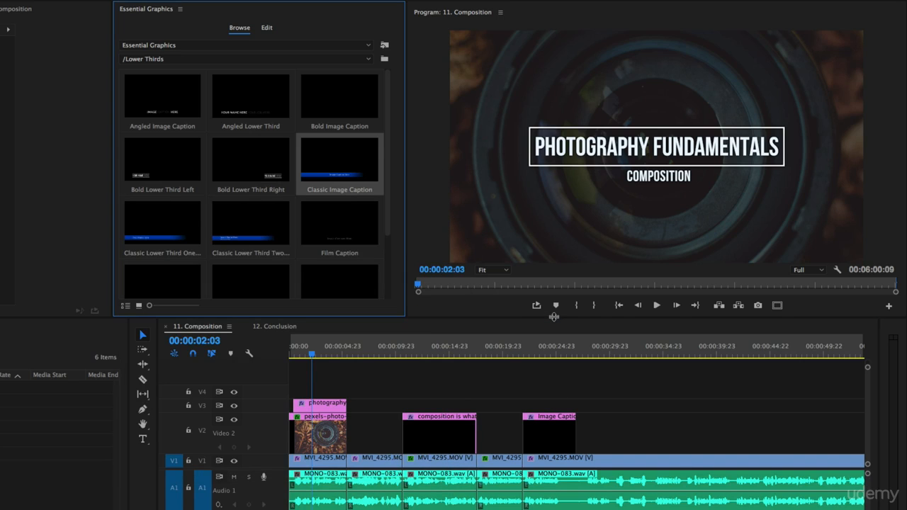
# Play the sequence from the start of the image caption clip to preview its animation, and look through the remaining lower-third templates.
pyautogui.click(538, 353)
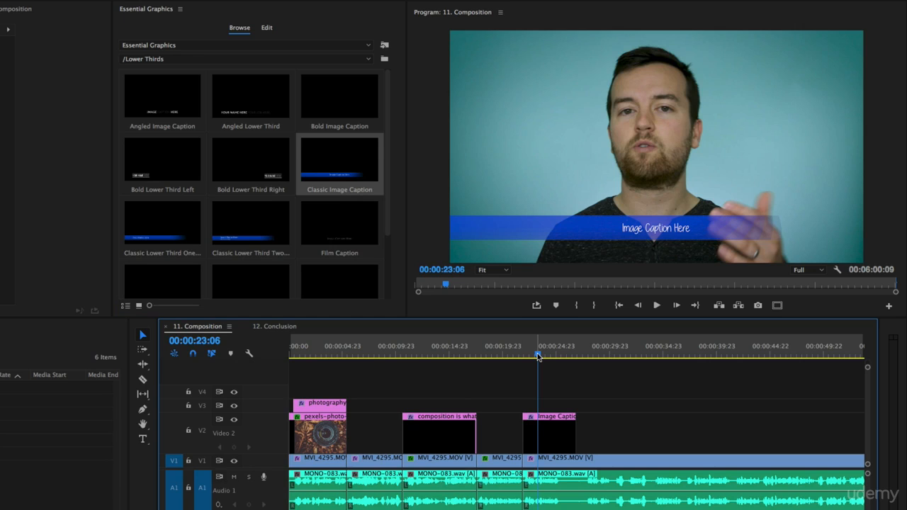
pyautogui.moveTo(538, 352); pyautogui.dragTo(522, 360)
pyautogui.press('space')
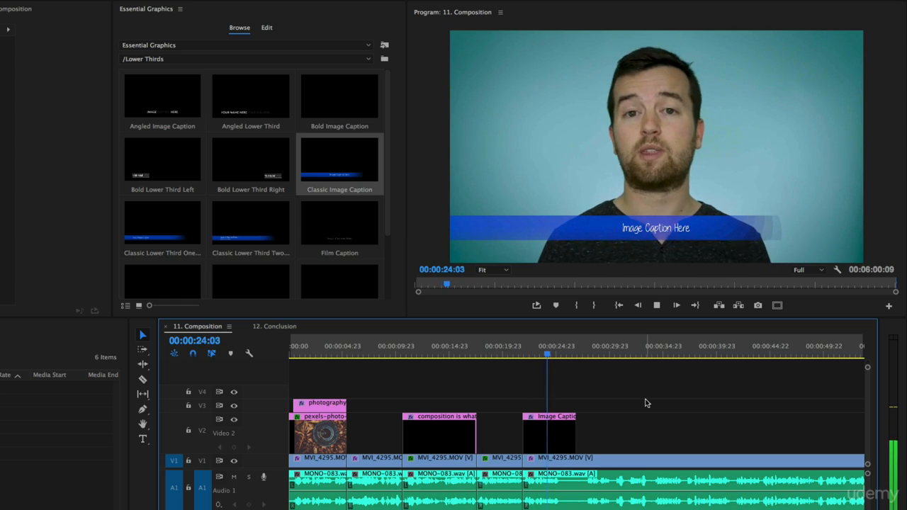
pyautogui.press('space')
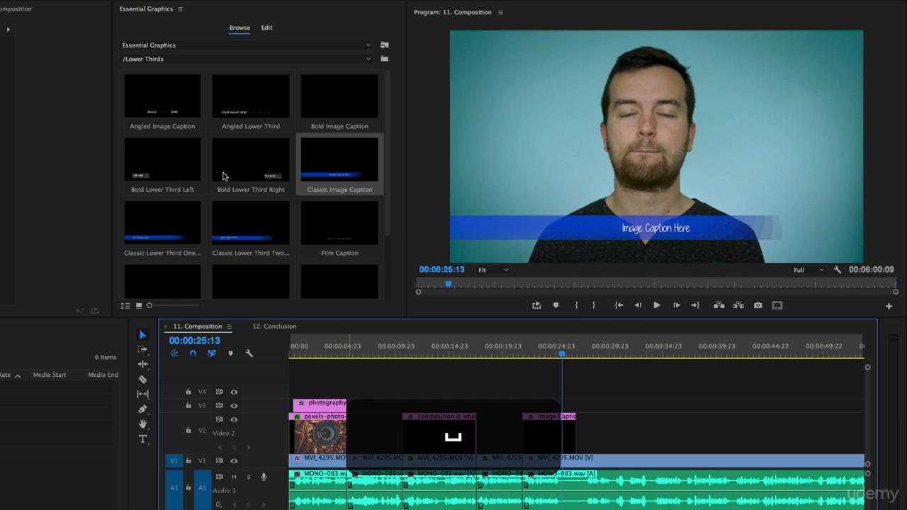
pyautogui.scroll(-3, 236, 142)
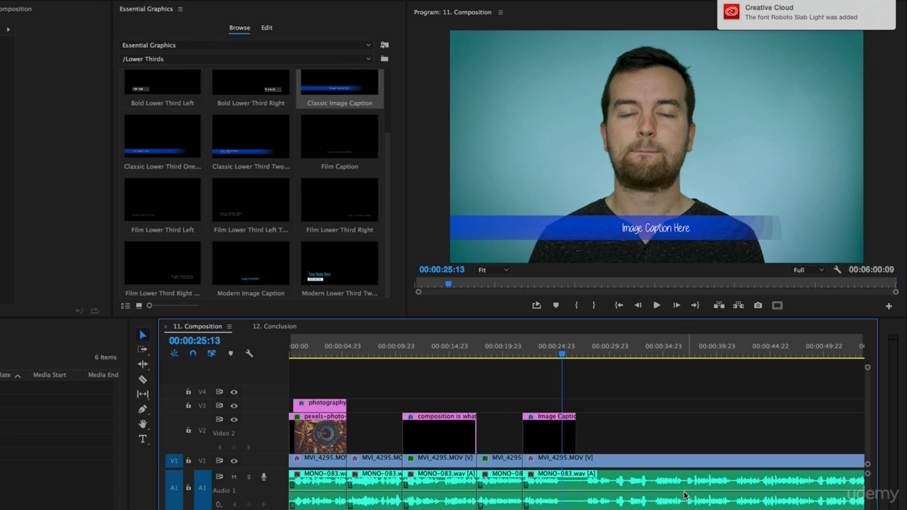
# Select the image caption clip and inspect its shape layers by hiding the first six and showing them again.
pyautogui.click(547, 431)
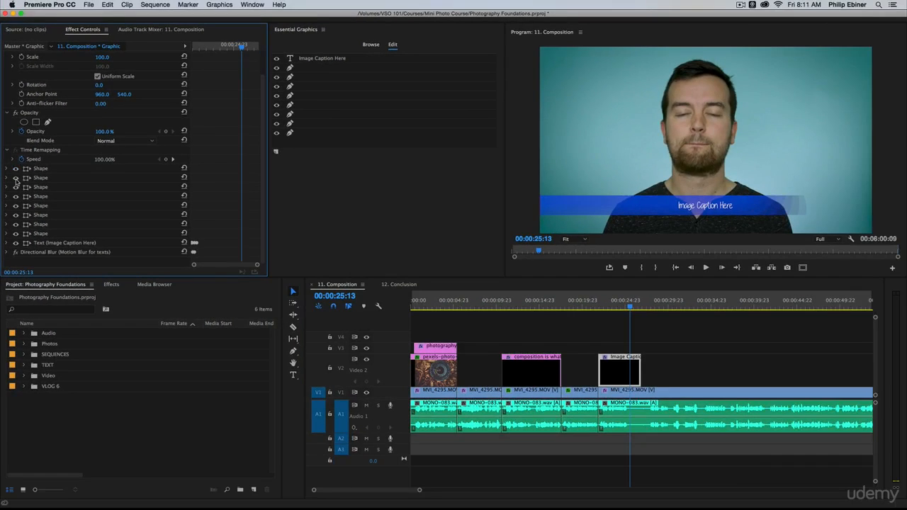
pyautogui.click(15, 177)
pyautogui.click(15, 186)
pyautogui.click(16, 195)
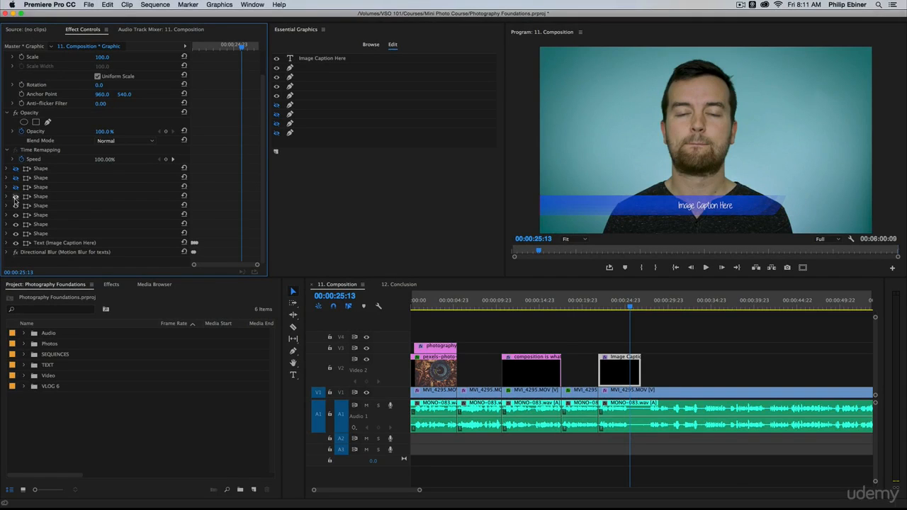
pyautogui.click(16, 206)
pyautogui.click(15, 214)
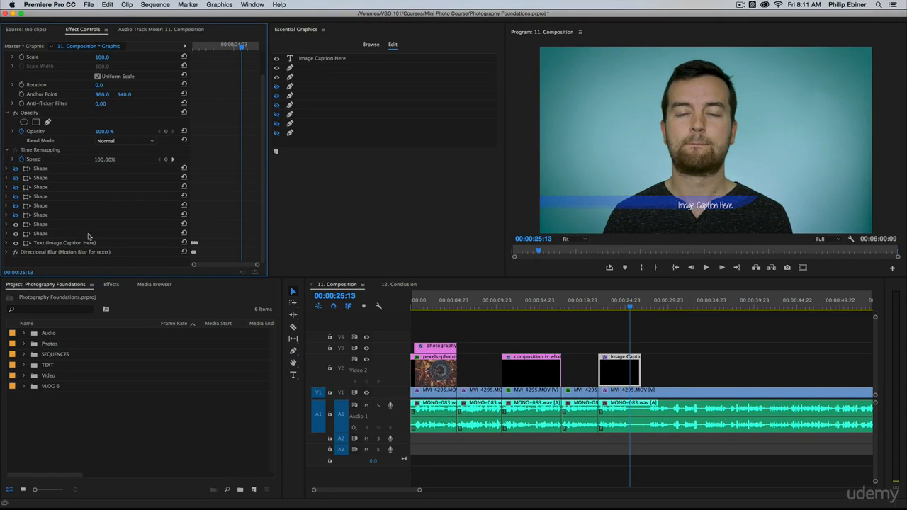
pyautogui.click(16, 215)
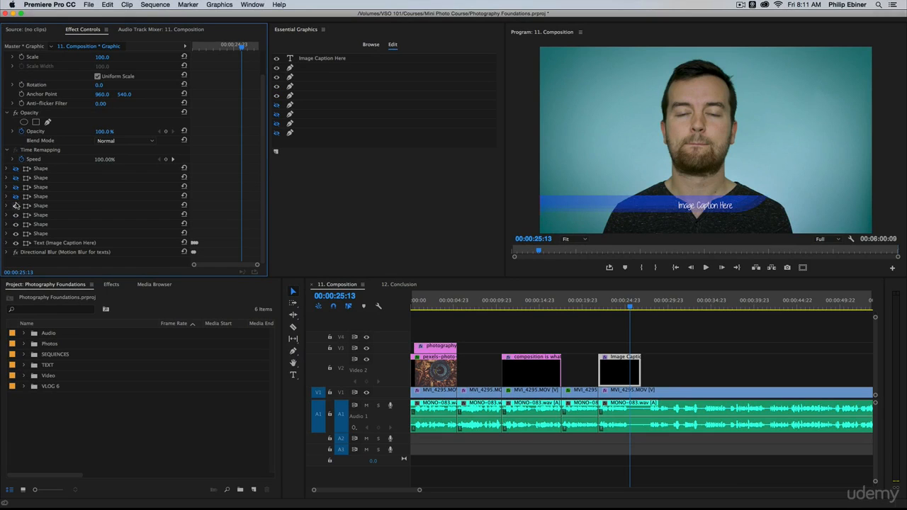
pyautogui.click(16, 206)
pyautogui.click(16, 196)
pyautogui.click(15, 186)
pyautogui.click(16, 177)
pyautogui.click(16, 168)
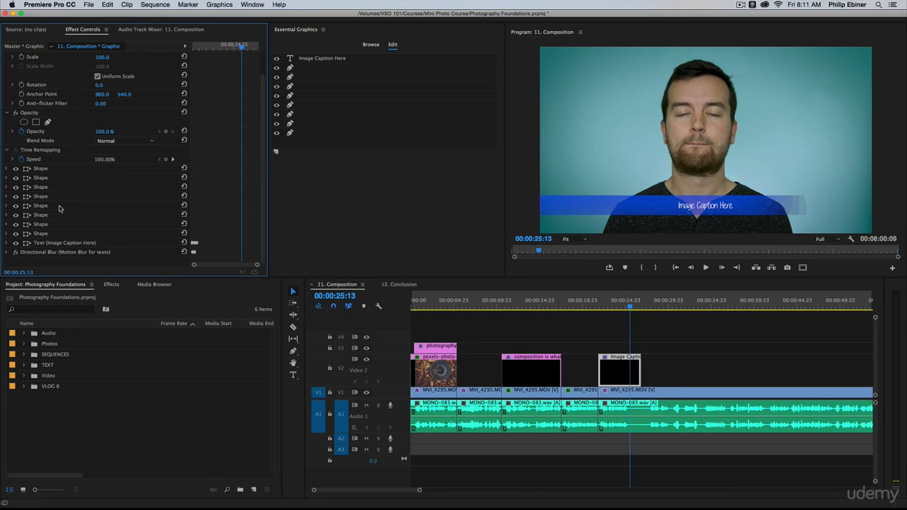
# Examine the caption text layer's transform properties and keyframes, and move the playhead to 00:00:23:09.
pyautogui.click(73, 243)
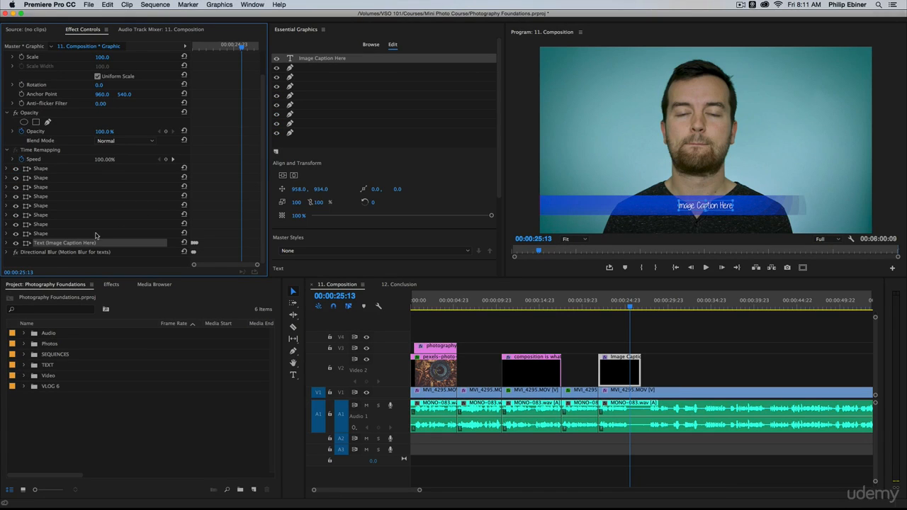
pyautogui.click(7, 243)
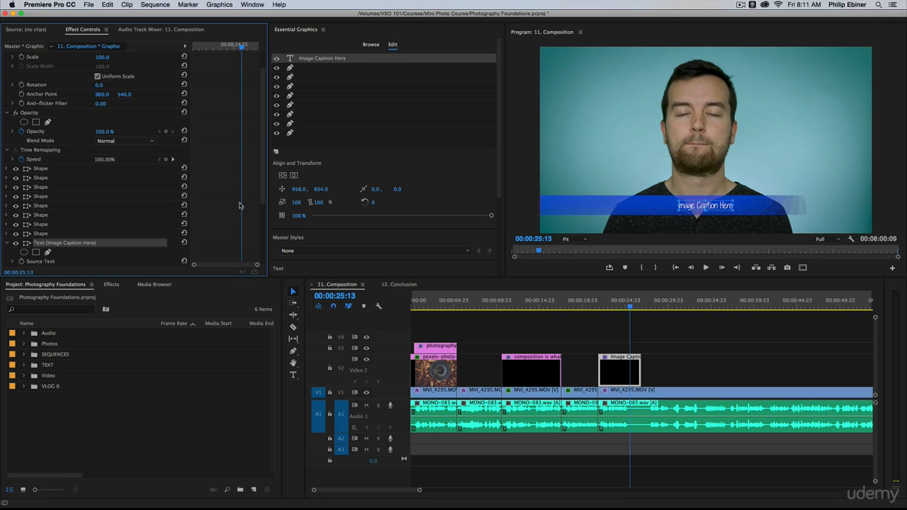
pyautogui.scroll(-5, 239, 205)
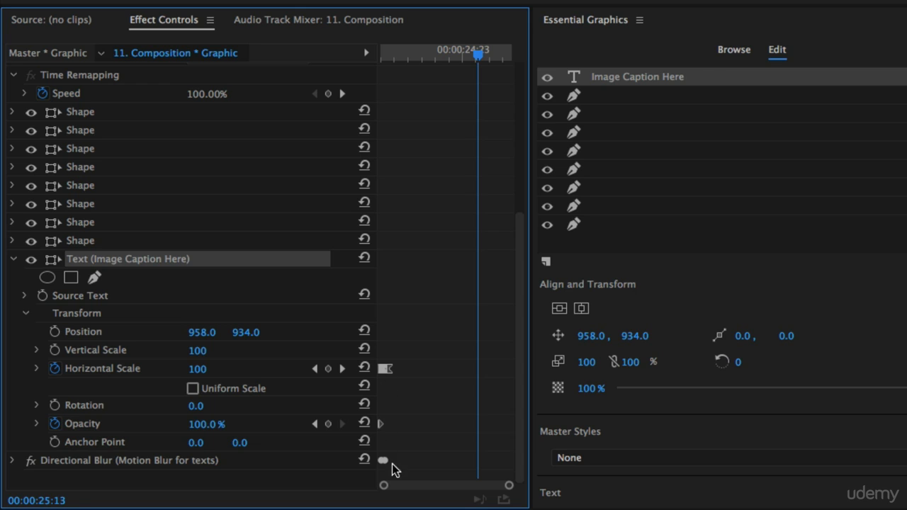
pyautogui.moveTo(429, 63)
pyautogui.mouseDown()
pyautogui.moveTo(362, 73)
pyautogui.moveTo(418, 77)
pyautogui.mouseUp()
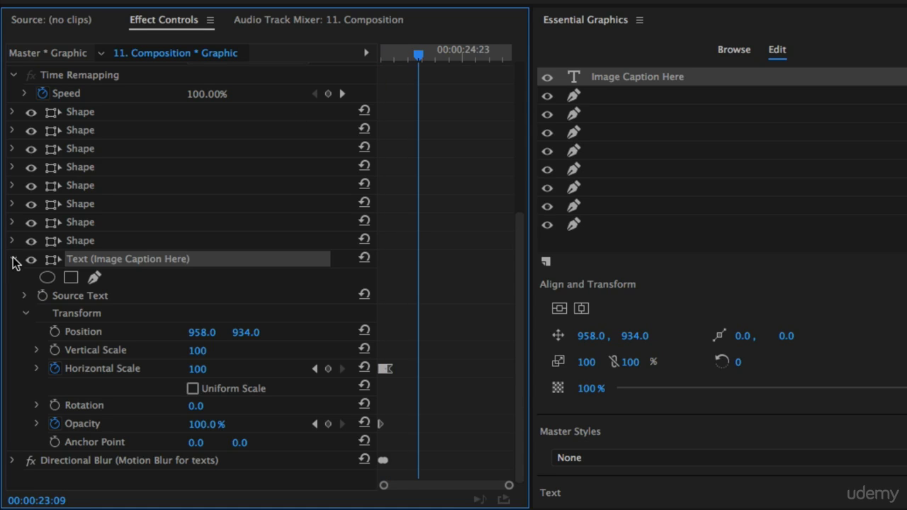
pyautogui.click(14, 262)
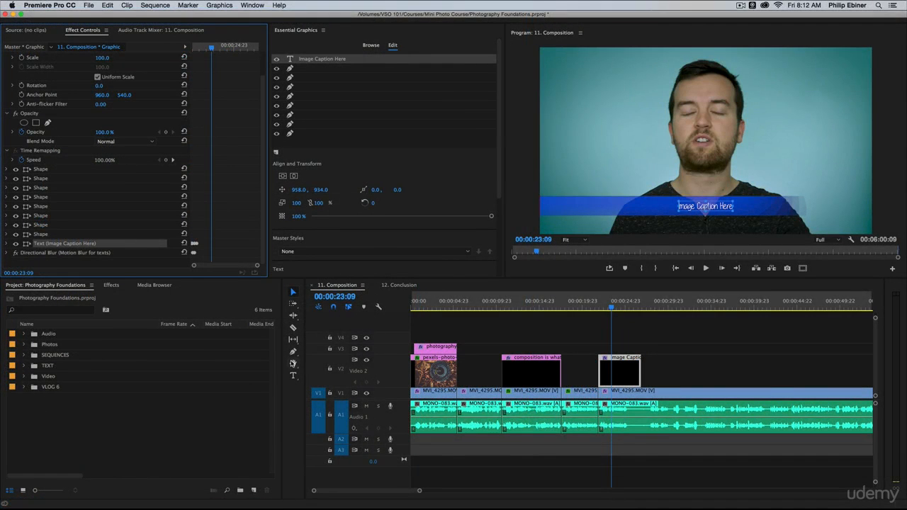
# Replace the placeholder text in the lower-third caption with the speaker's full name, and select all of the new text.
pyautogui.click(685, 205)
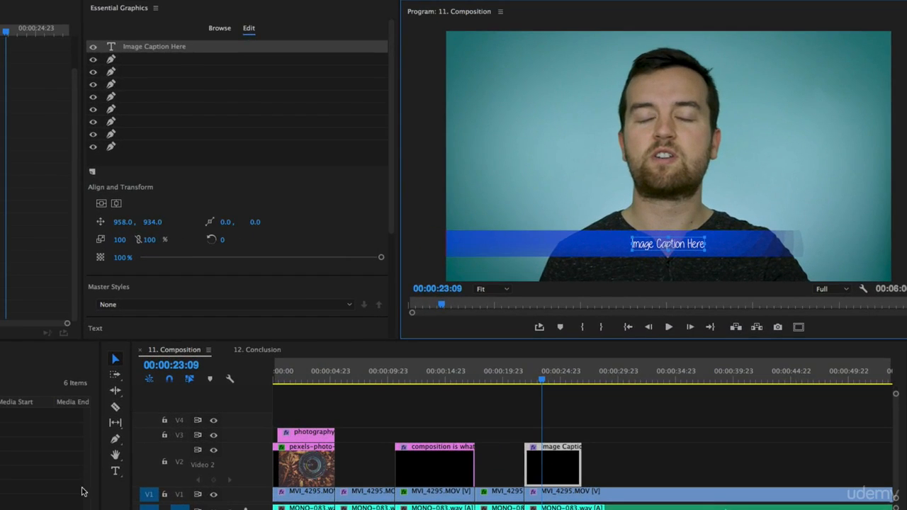
pyautogui.click(116, 473)
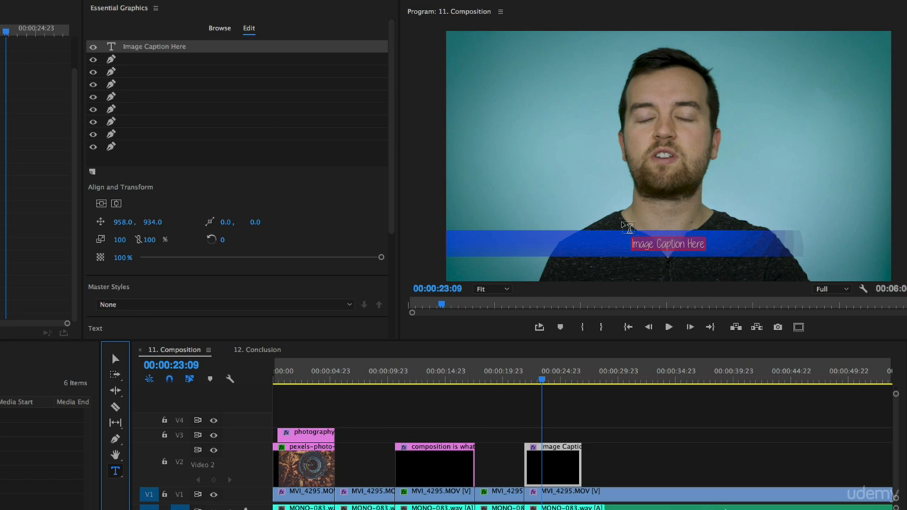
pyautogui.click(673, 245)
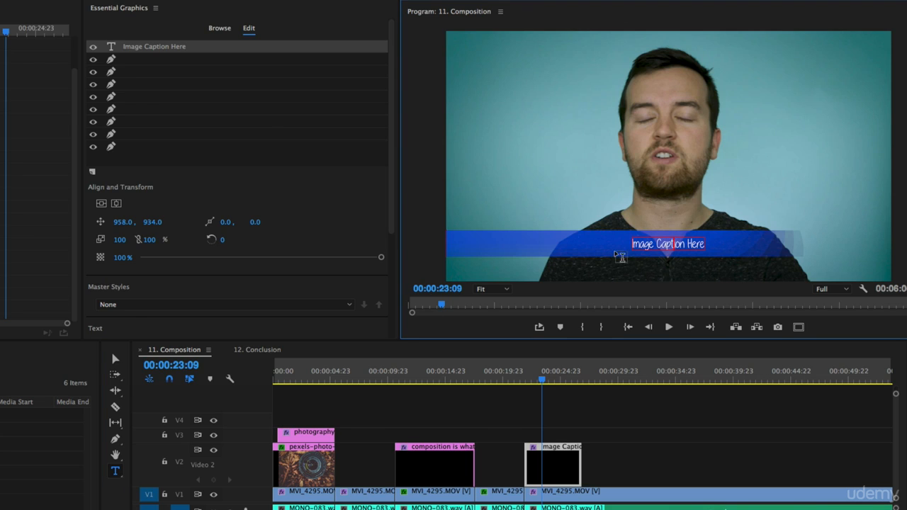
pyautogui.press('super+a')
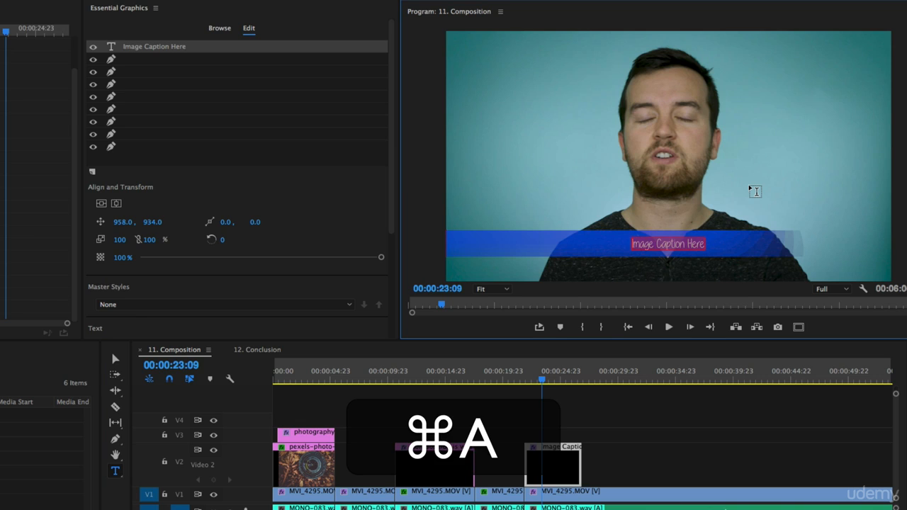
pyautogui.write('Phil Ebi')
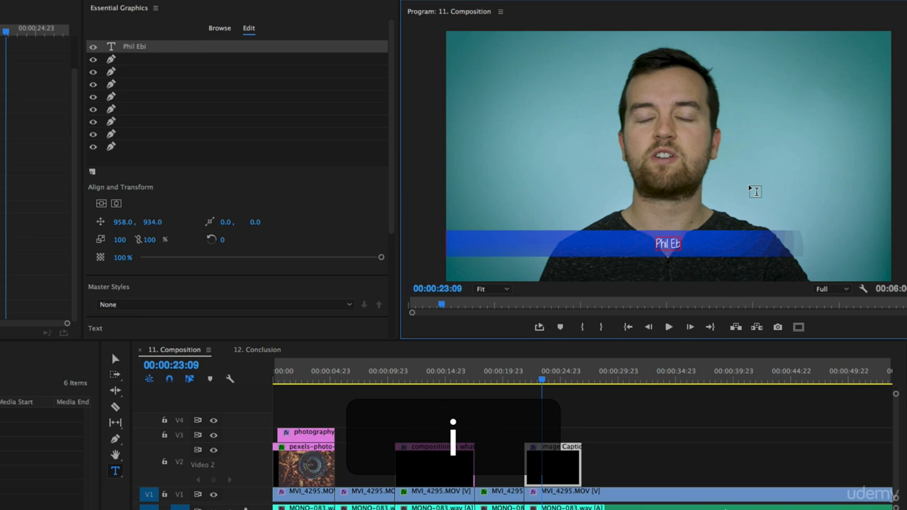
pyautogui.write('ner')
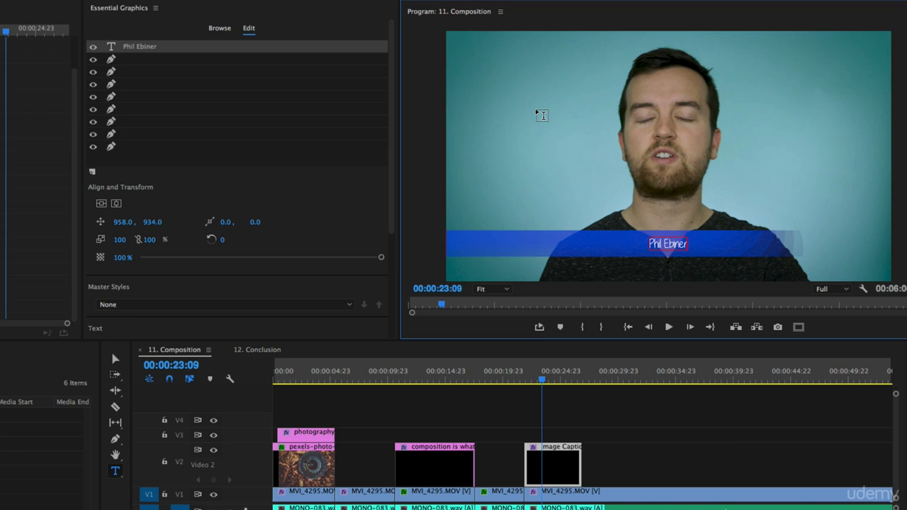
pyautogui.click(669, 243)
pyautogui.press('super+a')
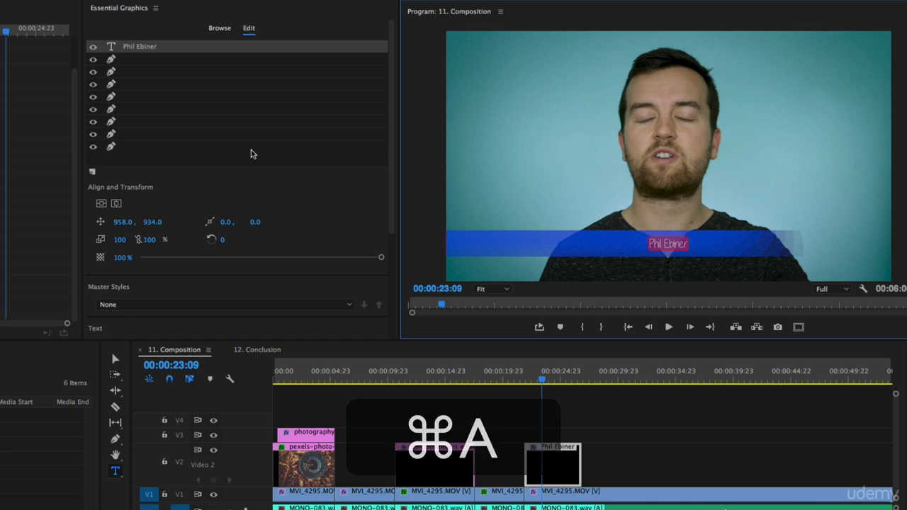
# Go through the graphic's eight shape layers one by one to see which part of the lower third each covers.
pyautogui.click(139, 59)
pyautogui.click(144, 49)
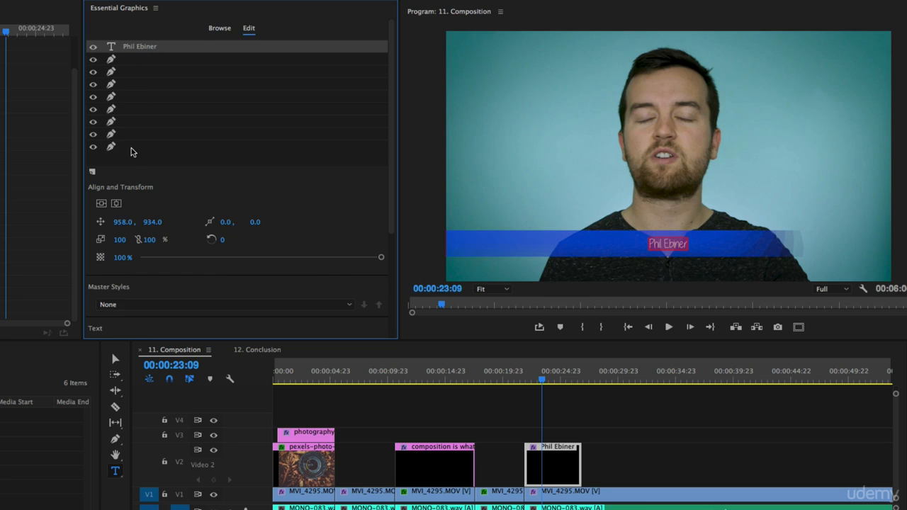
pyautogui.click(130, 60)
pyautogui.click(140, 72)
pyautogui.click(142, 84)
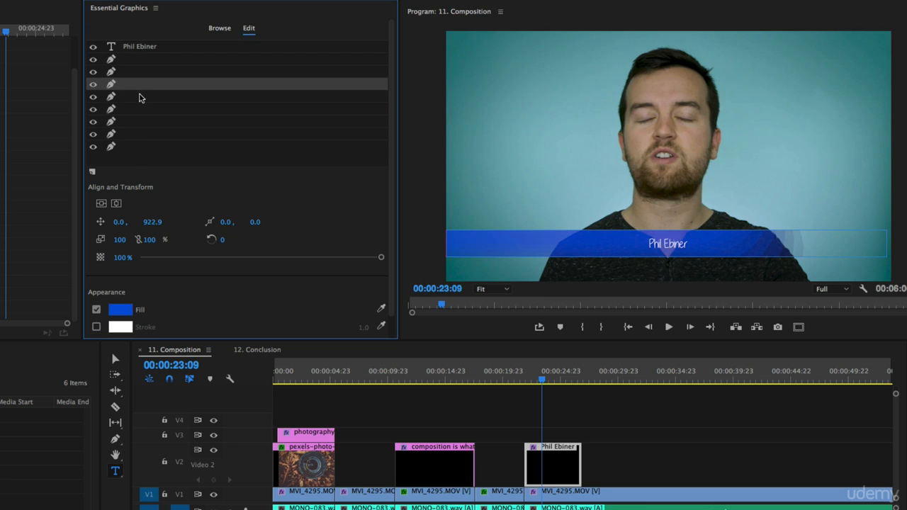
pyautogui.click(141, 96)
pyautogui.click(128, 110)
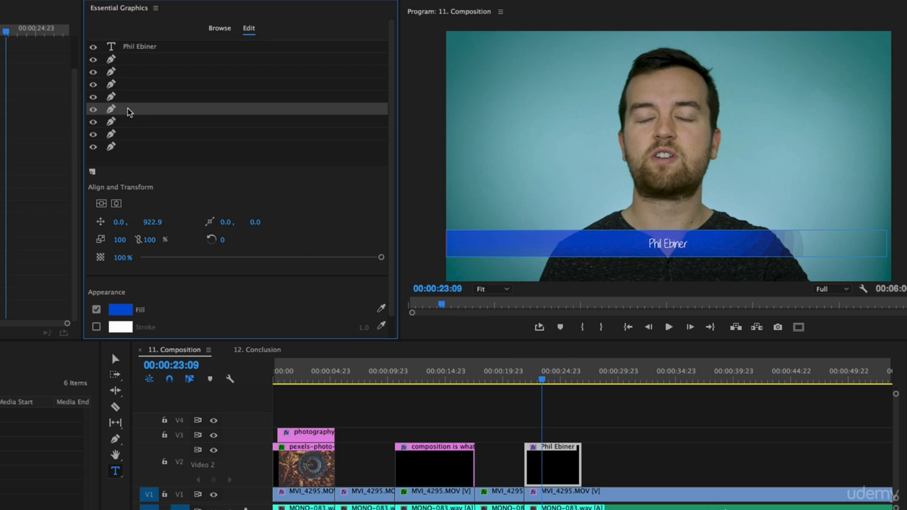
pyautogui.click(130, 122)
pyautogui.click(131, 134)
pyautogui.click(133, 147)
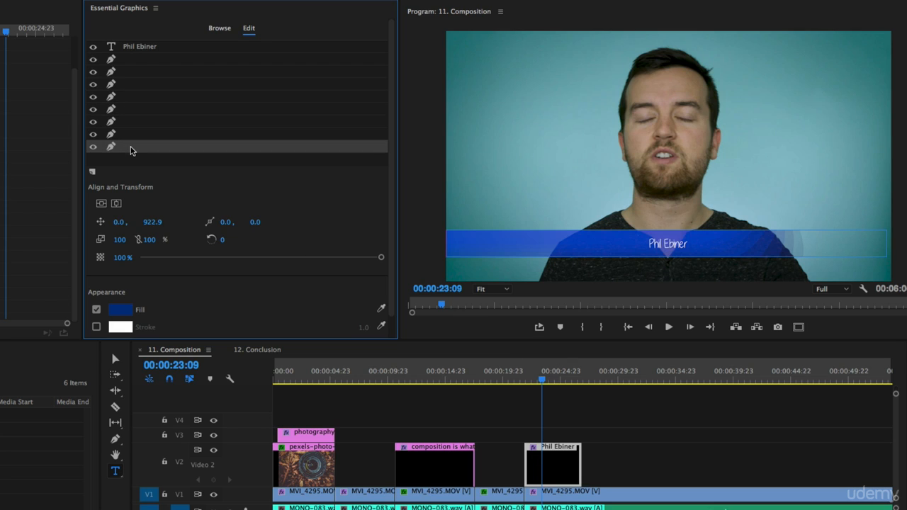
# Select the name text layer and center it horizontally in the frame.
pyautogui.click(145, 48)
pyautogui.scroll(-2, 346, 168)
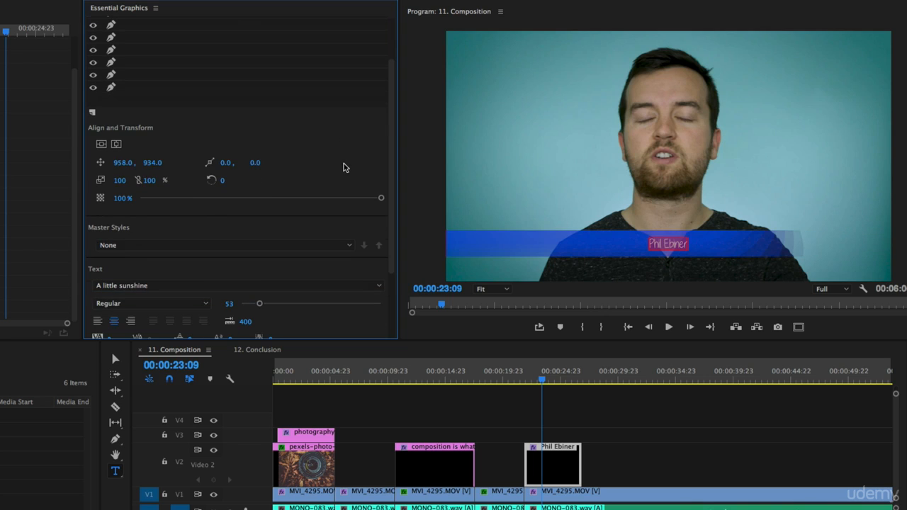
pyautogui.scroll(-1, 209, 123)
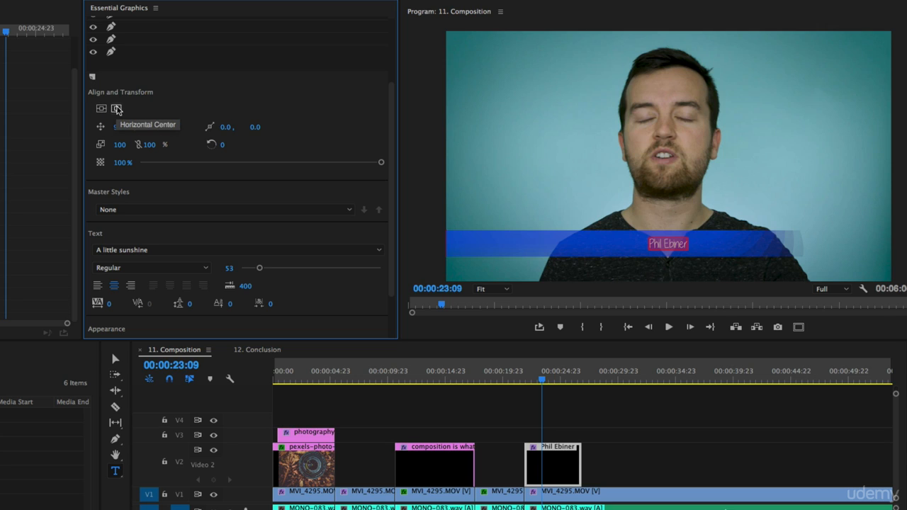
pyautogui.click(117, 107)
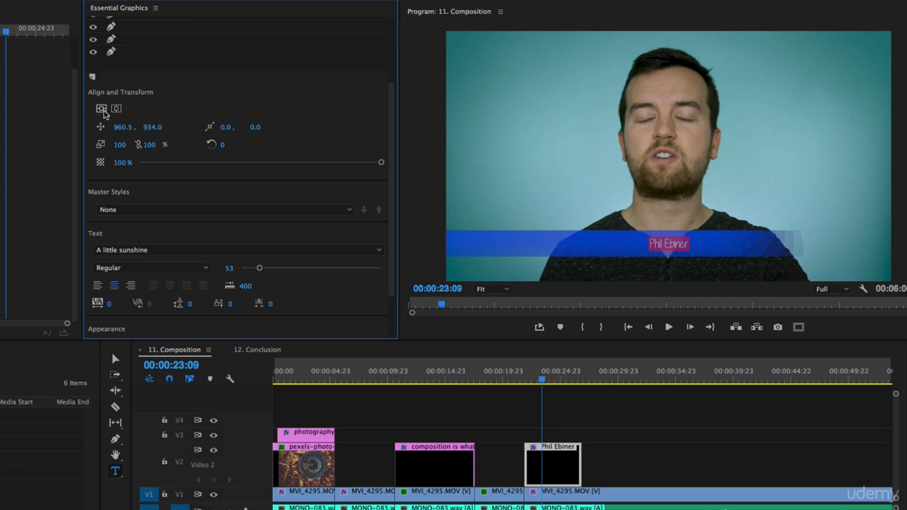
# Try centering the name vertically and shifting its position and anchor point, undoing each change.
pyautogui.click(101, 108)
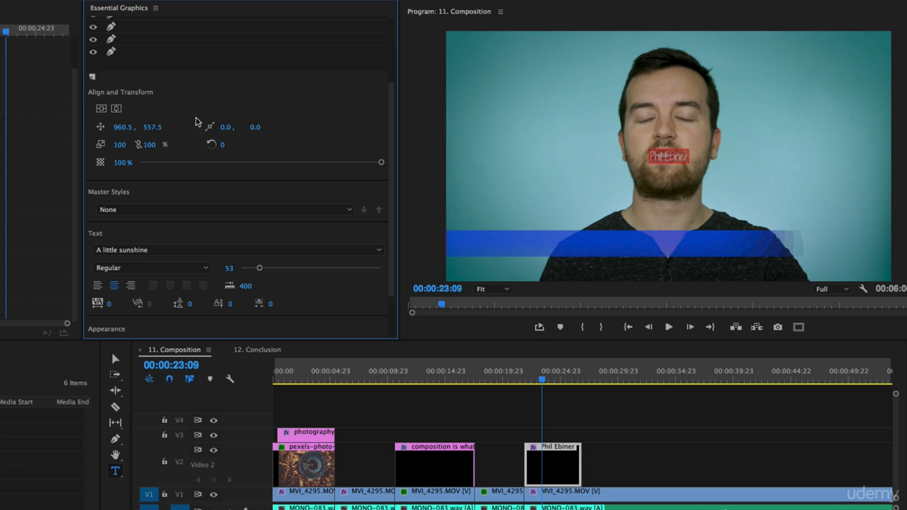
pyautogui.press('super+z')
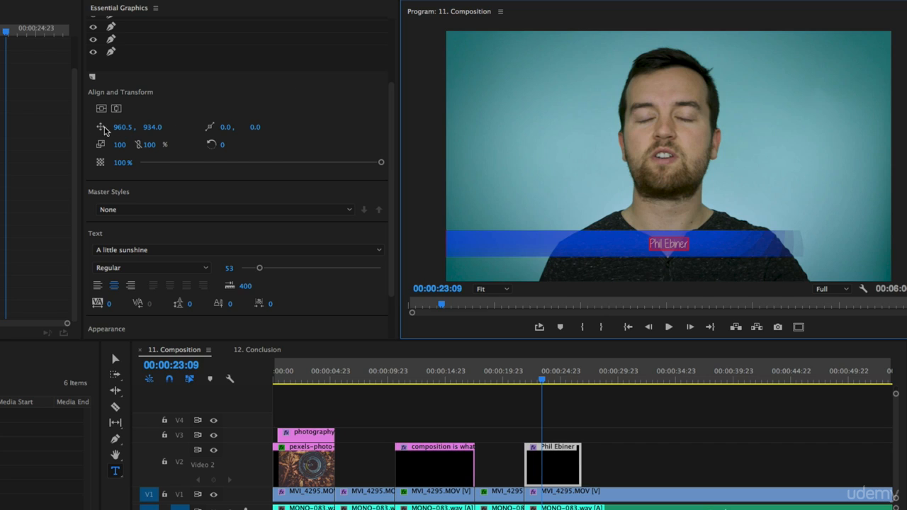
pyautogui.moveTo(124, 129)
pyautogui.mouseDown()
pyautogui.moveTo(198, 128)
pyautogui.moveTo(85, 128)
pyautogui.moveTo(132, 119)
pyautogui.mouseUp()
pyautogui.press('super+z')
pyautogui.click(154, 127)
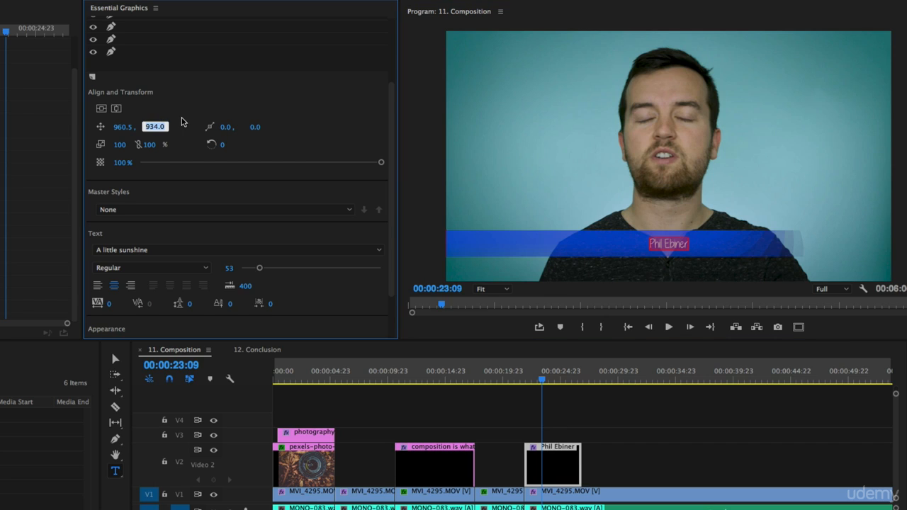
pyautogui.press('super+z')
pyautogui.moveTo(223, 129); pyautogui.dragTo(142, 130)
pyautogui.press('super+z')
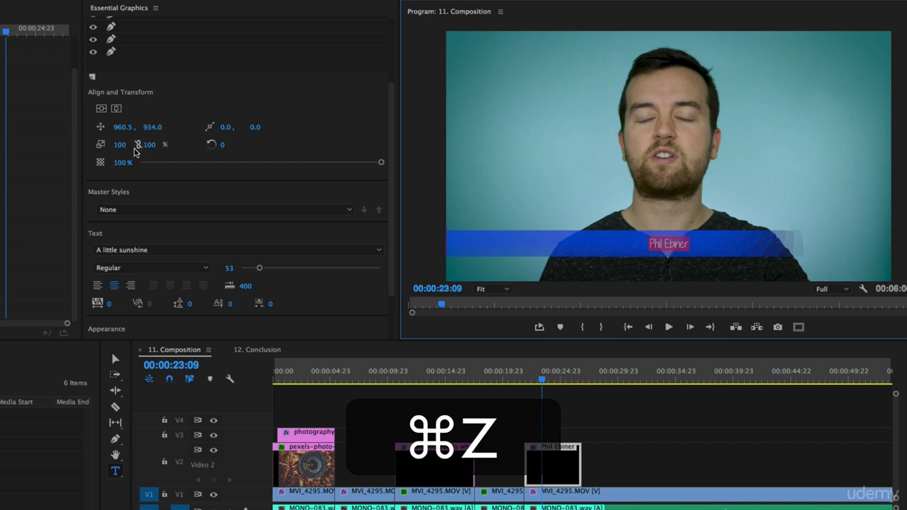
# Reduce the name text's scale to 97% and leave its width and height scale locked together.
pyautogui.moveTo(118, 146)
pyautogui.mouseDown()
pyautogui.moveTo(215, 146)
pyautogui.moveTo(114, 145)
pyautogui.mouseUp()
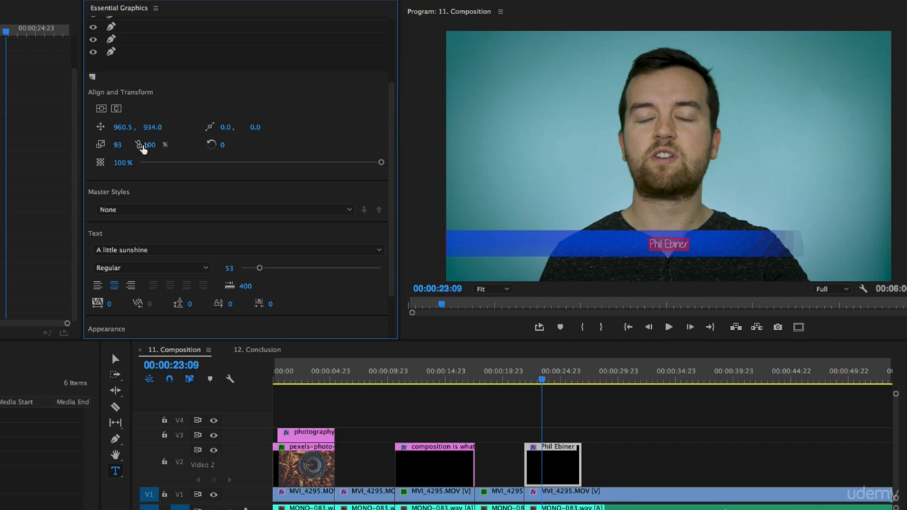
pyautogui.press('super+z')
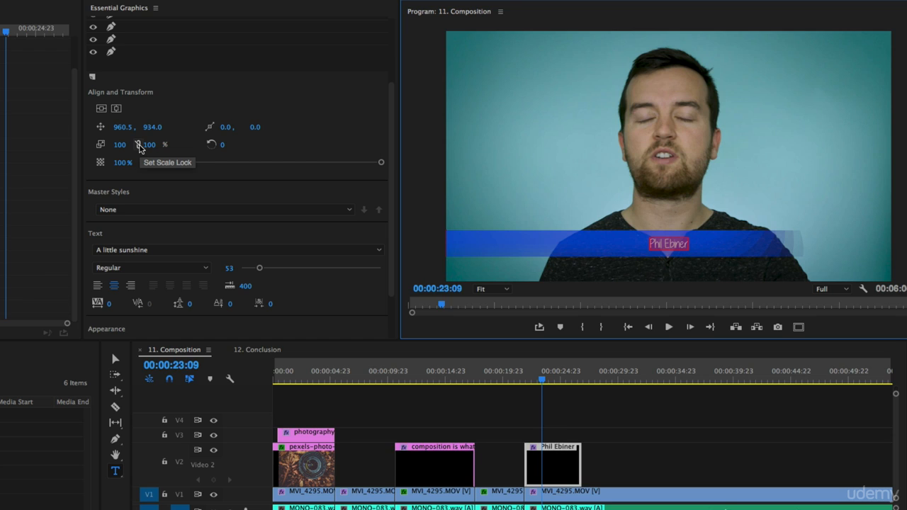
pyautogui.click(139, 145)
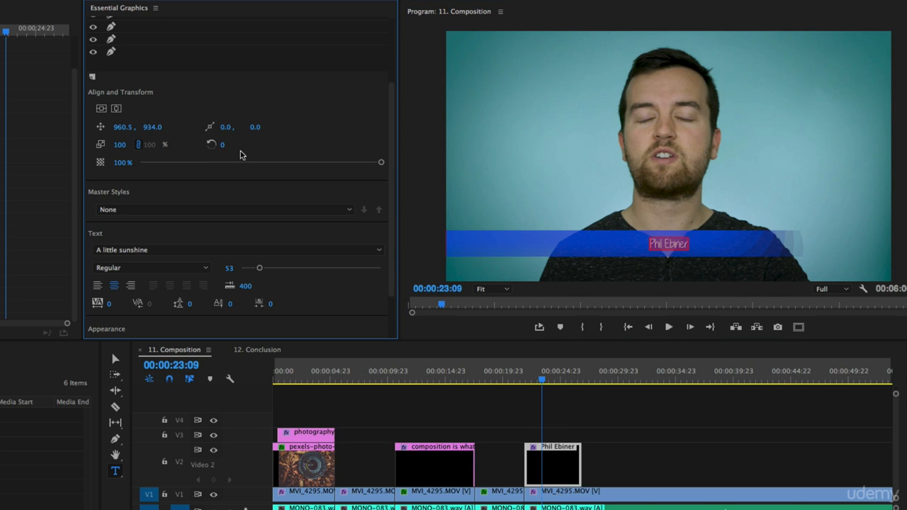
pyautogui.moveTo(130, 146)
pyautogui.mouseDown()
pyautogui.moveTo(212, 145)
pyautogui.moveTo(117, 145)
pyautogui.mouseUp()
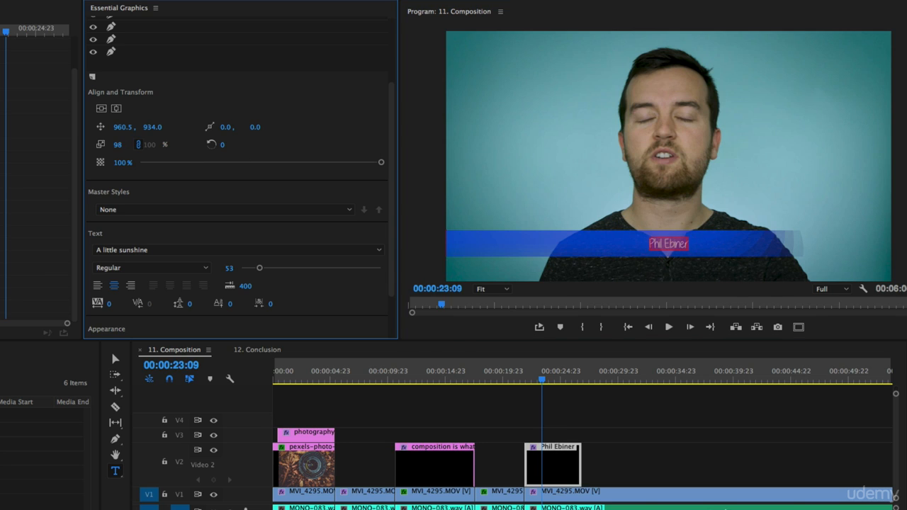
pyautogui.click(138, 146)
pyautogui.moveTo(149, 145)
pyautogui.mouseDown()
pyautogui.moveTo(362, 144)
pyautogui.moveTo(157, 145)
pyautogui.mouseUp()
pyautogui.press('super+z')
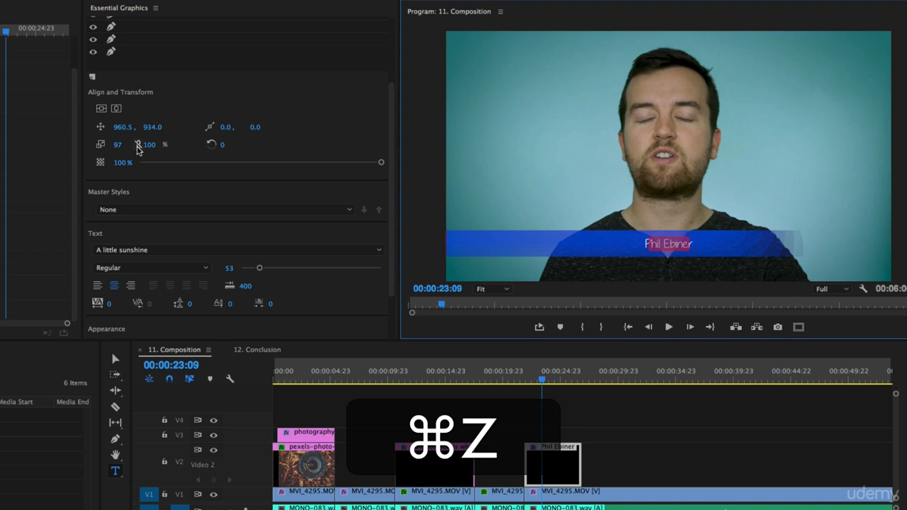
pyautogui.click(139, 146)
# Try rotating the name text, undo the rotation, and test its opacity, keeping it at 100%.
pyautogui.moveTo(222, 145); pyautogui.dragTo(197, 146)
pyautogui.press('super+z')
pyautogui.moveTo(381, 163); pyautogui.dragTo(407, 176)
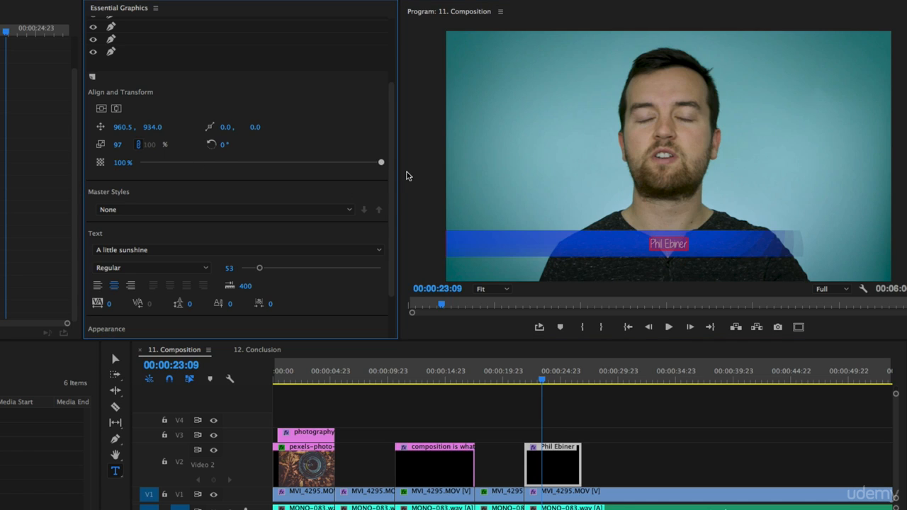
# View the available master text styles and leave the style set to None.
pyautogui.scroll(-3, 277, 148)
pyautogui.click(194, 145)
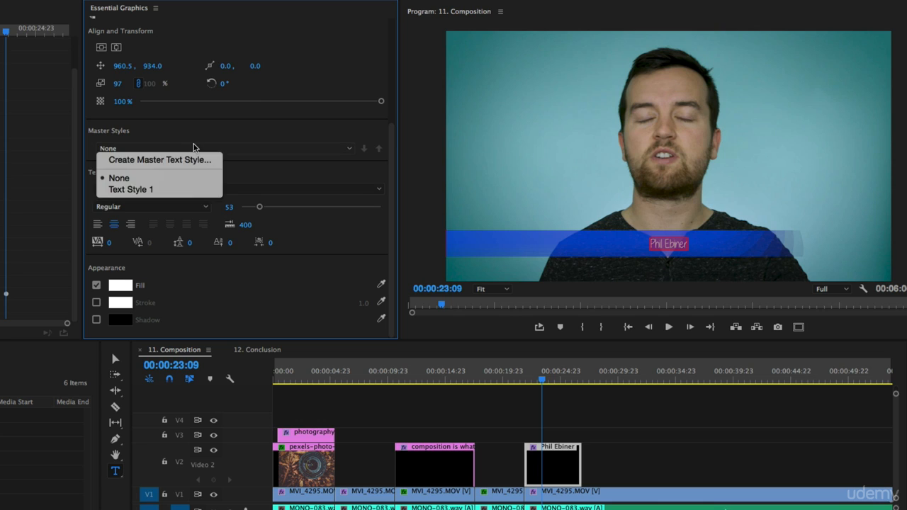
pyautogui.click(251, 127)
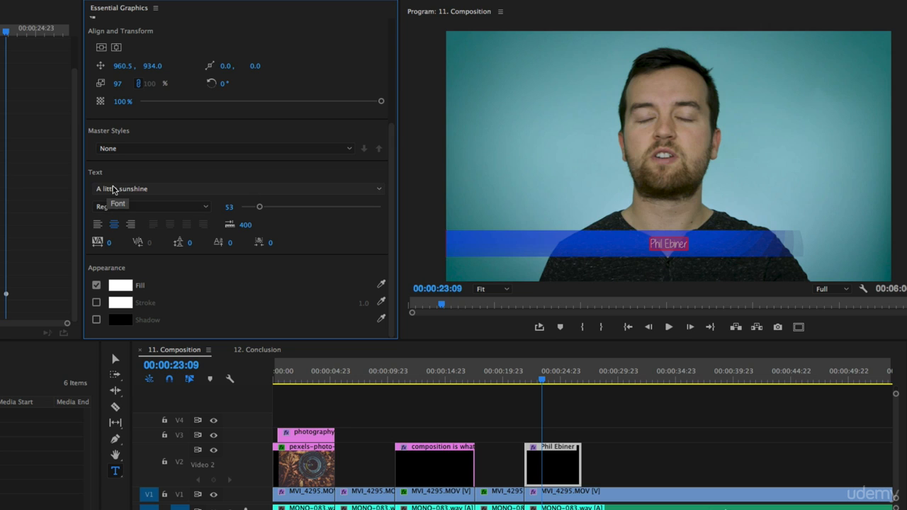
# Set the name text to the Avenir font in Medium weight at size 70.
pyautogui.click(153, 190)
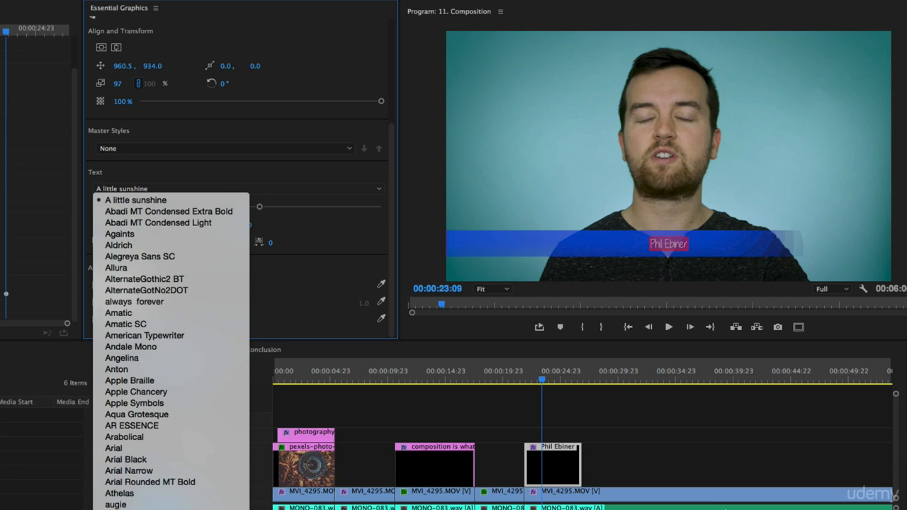
pyautogui.click(142, 509)
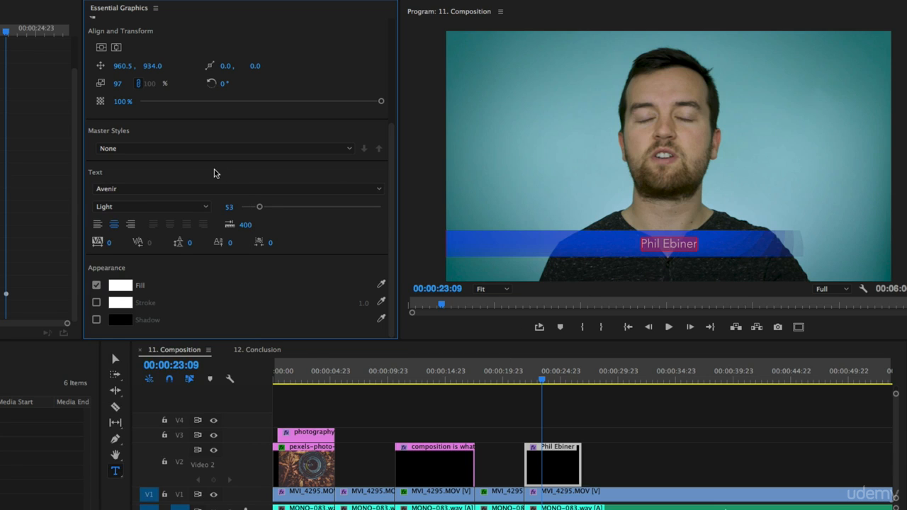
pyautogui.click(110, 209)
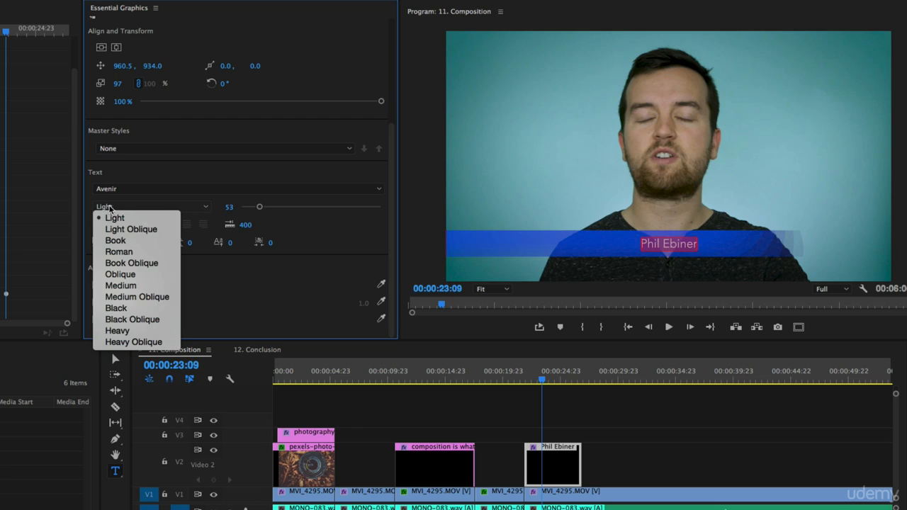
pyautogui.click(124, 285)
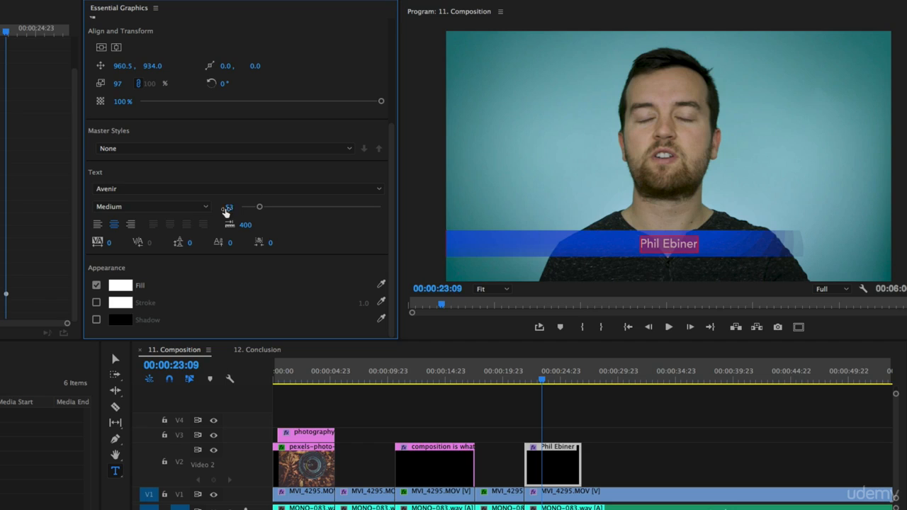
pyautogui.moveTo(259, 207)
pyautogui.mouseDown()
pyautogui.moveTo(354, 207)
pyautogui.moveTo(265, 210)
pyautogui.mouseUp()
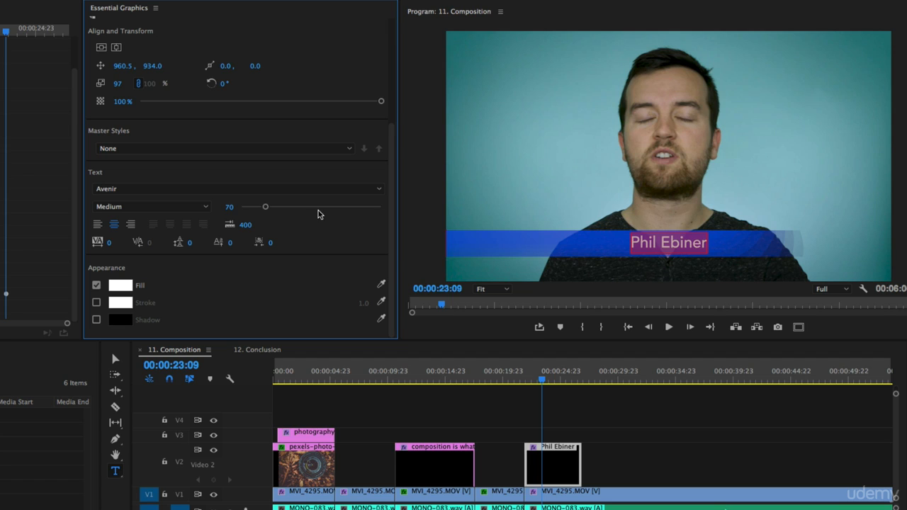
# Try left and right alignment on the name text and return it to center alignment.
pyautogui.click(99, 225)
pyautogui.click(114, 225)
pyautogui.click(130, 227)
pyautogui.click(115, 225)
# Try changing the name text's tracking and baseline shift, undoing each change.
pyautogui.moveTo(111, 242); pyautogui.dragTo(179, 243)
pyautogui.press('super+z')
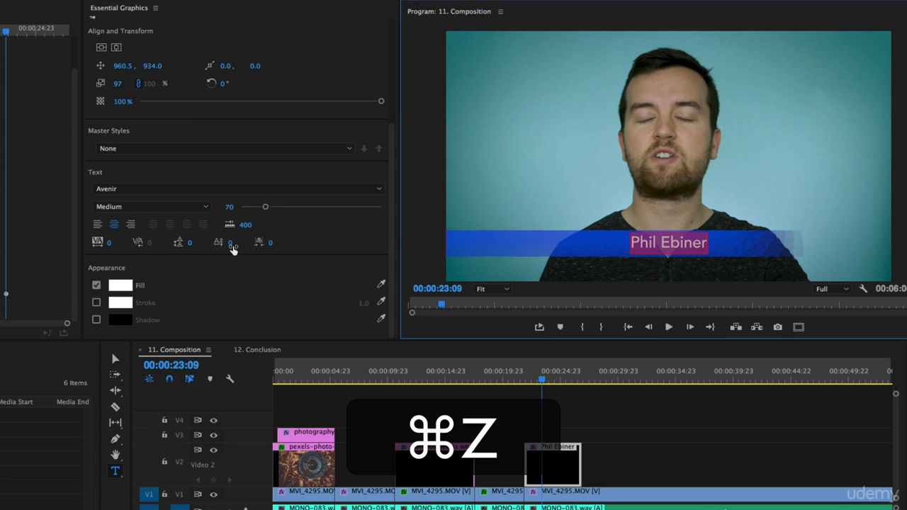
pyautogui.moveTo(231, 244); pyautogui.dragTo(257, 244)
pyautogui.press('super+z')
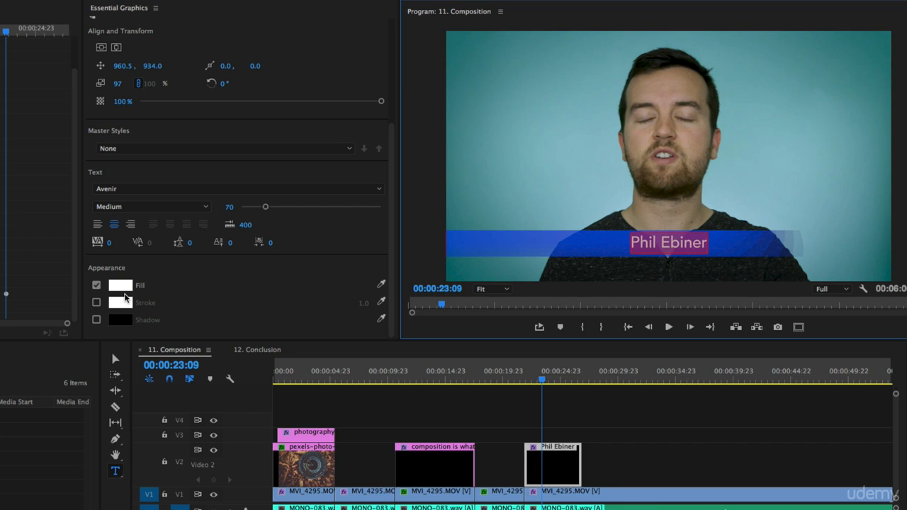
# Switch the name text's fill off and back on to compare its appearance.
pyautogui.hotkey('ctrl', 's')
pyautogui.click(99, 286)
pyautogui.click(97, 285)
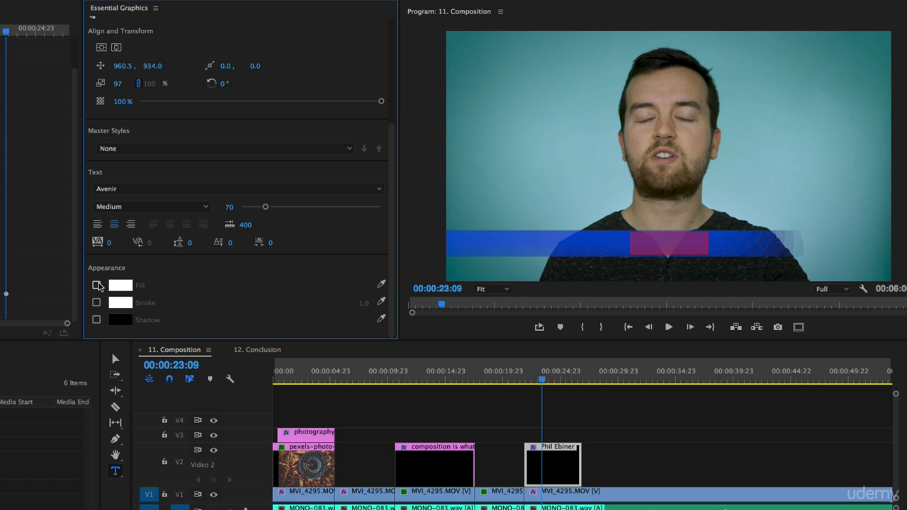
pyautogui.click(98, 286)
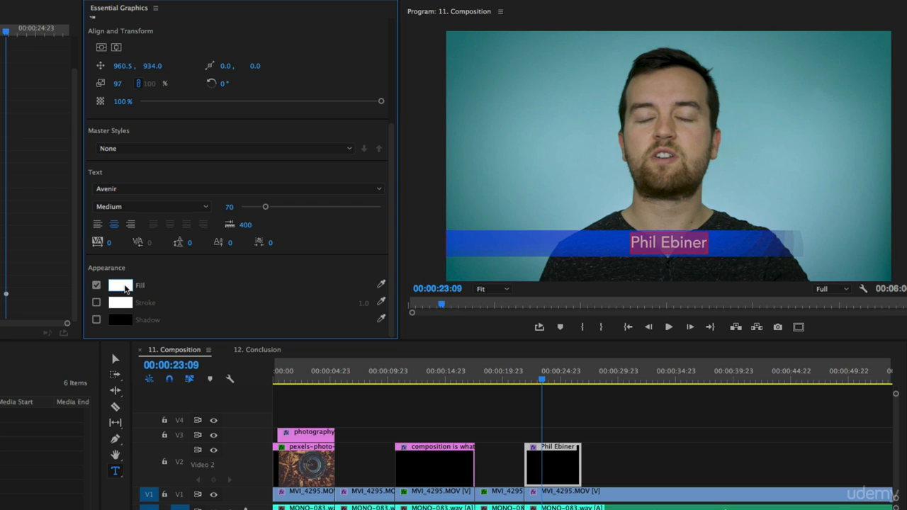
# Set the name text's fill color to red, hex C52E2E.
pyautogui.click(125, 287)
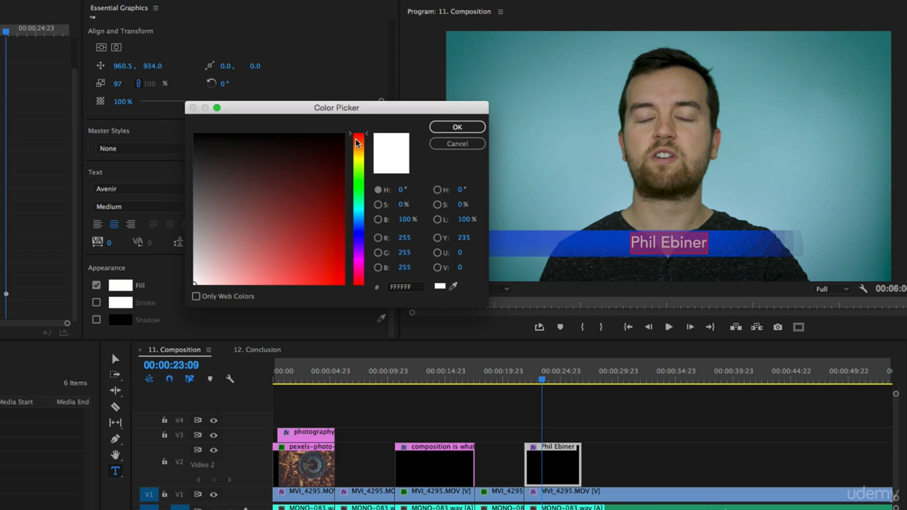
pyautogui.moveTo(342, 282); pyautogui.dragTo(353, 306)
pyautogui.click(309, 251)
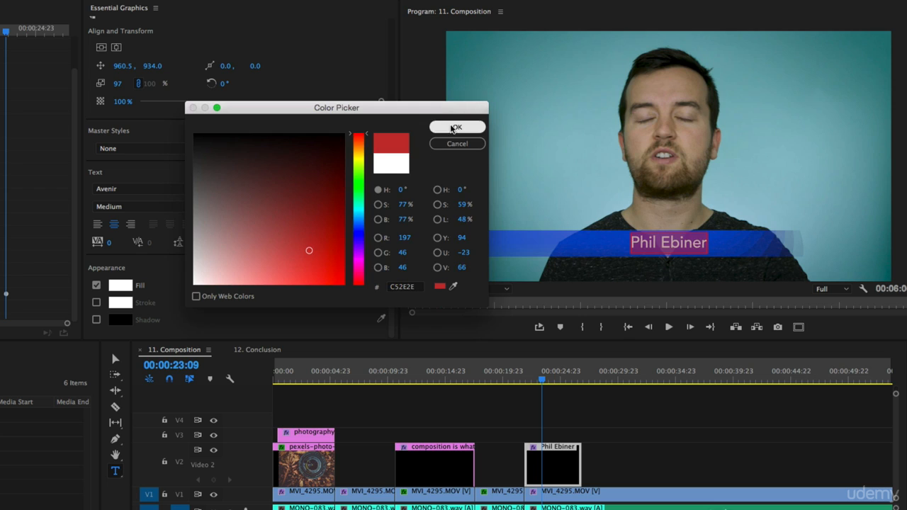
pyautogui.click(450, 127)
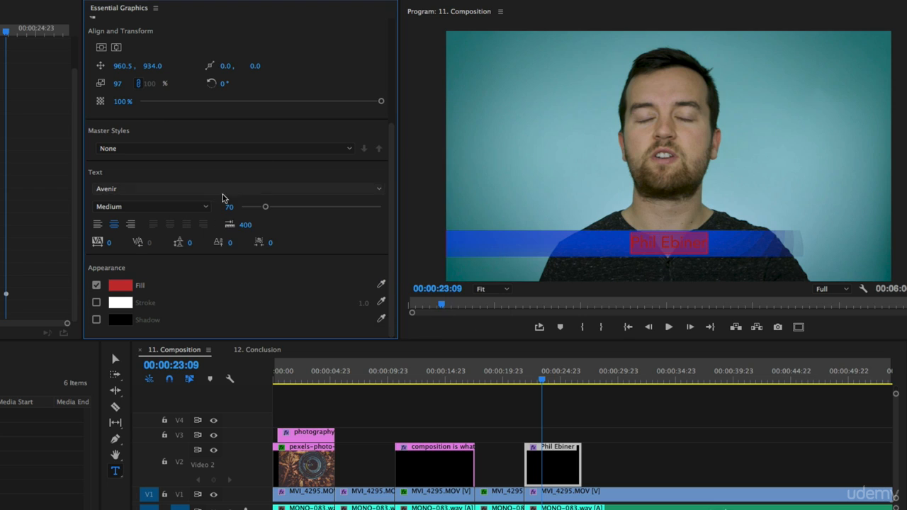
# Add a white stroke of width 6.0 to the name text and enlarge the text to size 400.
pyautogui.click(97, 303)
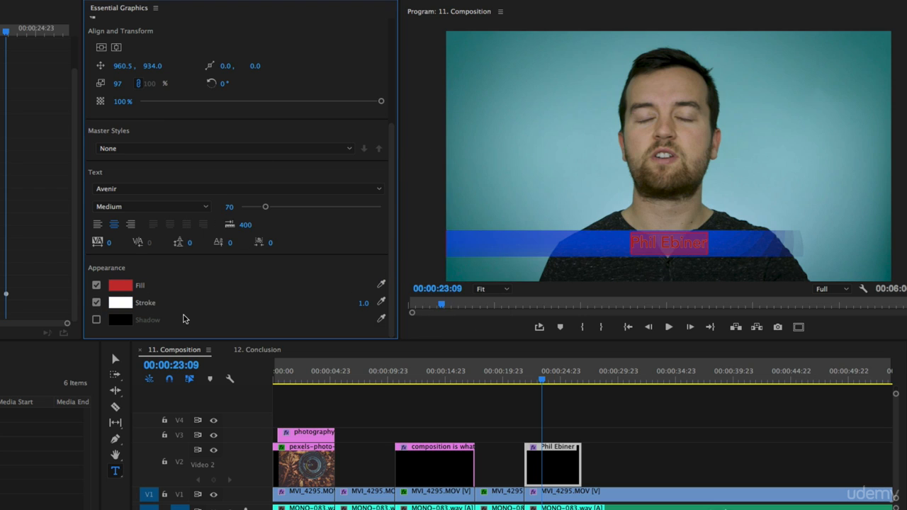
pyautogui.moveTo(363, 304)
pyautogui.mouseDown()
pyautogui.moveTo(380, 304)
pyautogui.moveTo(367, 304)
pyautogui.mouseUp()
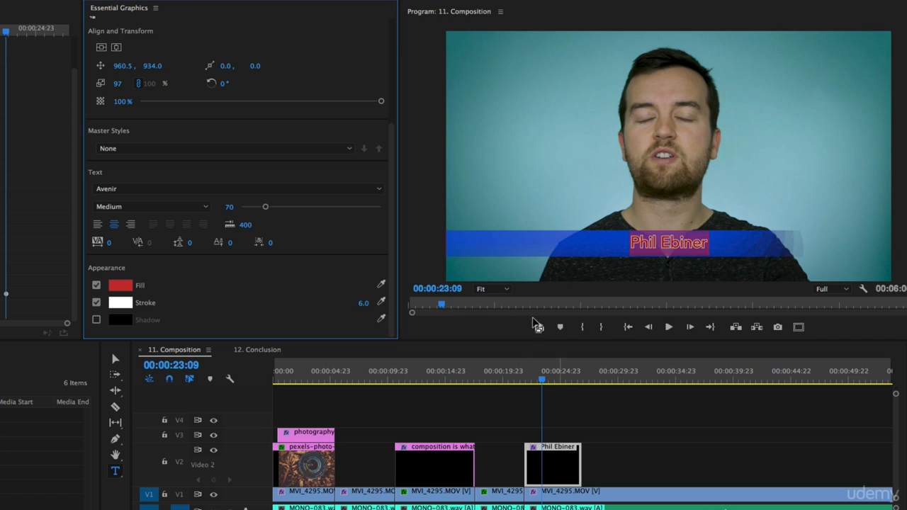
pyautogui.moveTo(265, 206); pyautogui.dragTo(404, 223)
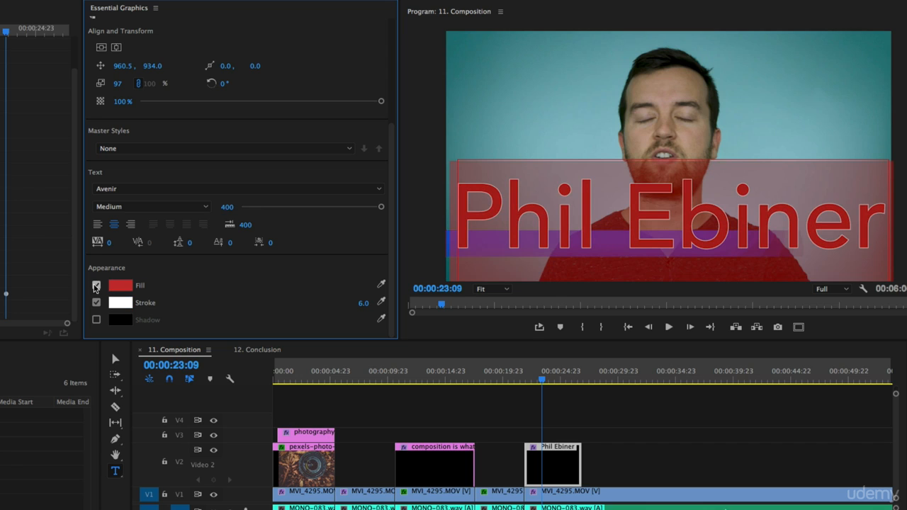
# Try the name text without its fill and deselect the graphic to view only the outline.
pyautogui.click(96, 286)
pyautogui.click(685, 432)
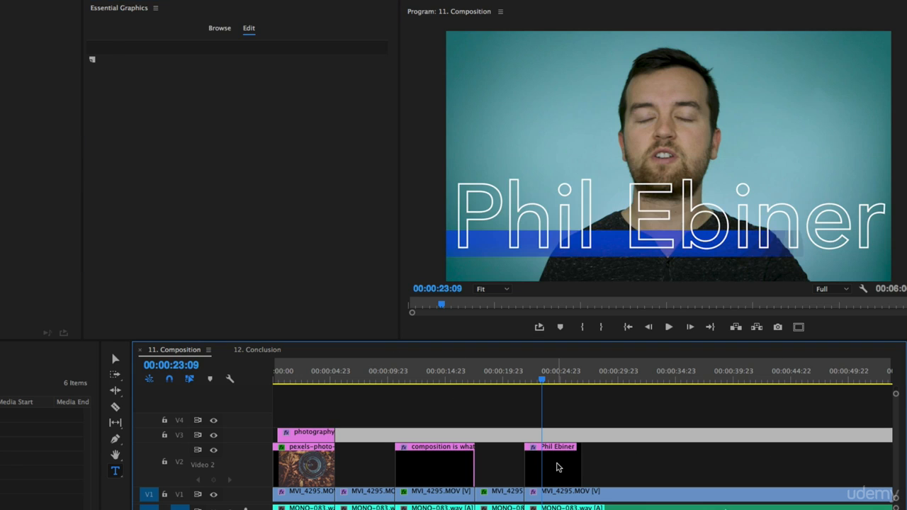
pyautogui.click(556, 467)
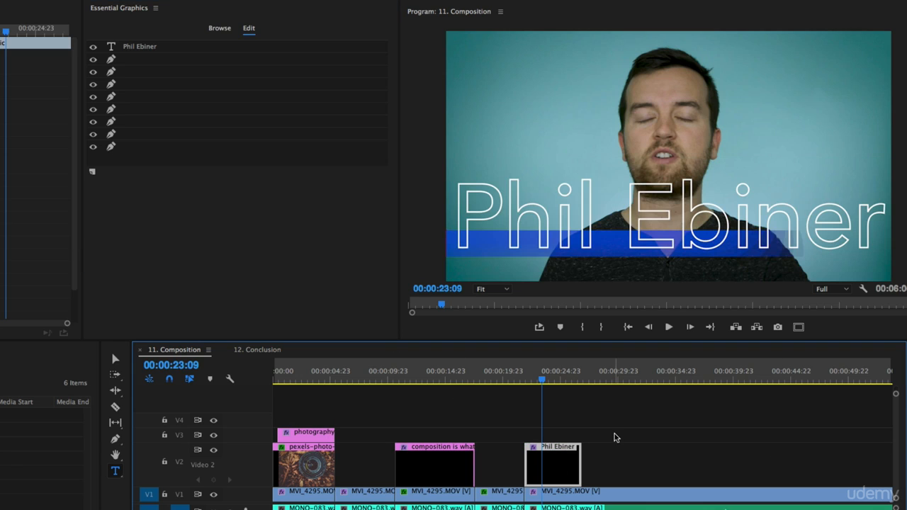
# Change the name text layer's font style to Heavy Oblique.
pyautogui.click(169, 46)
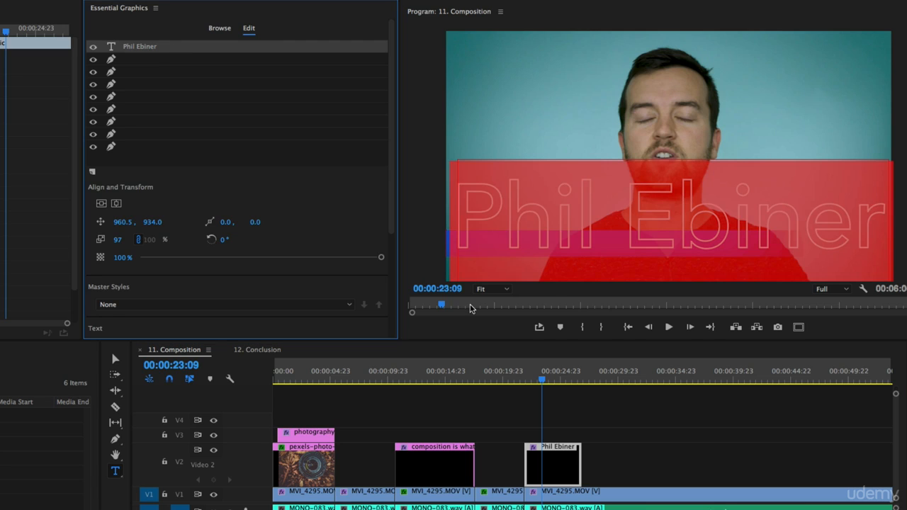
pyautogui.scroll(-3, 160, 247)
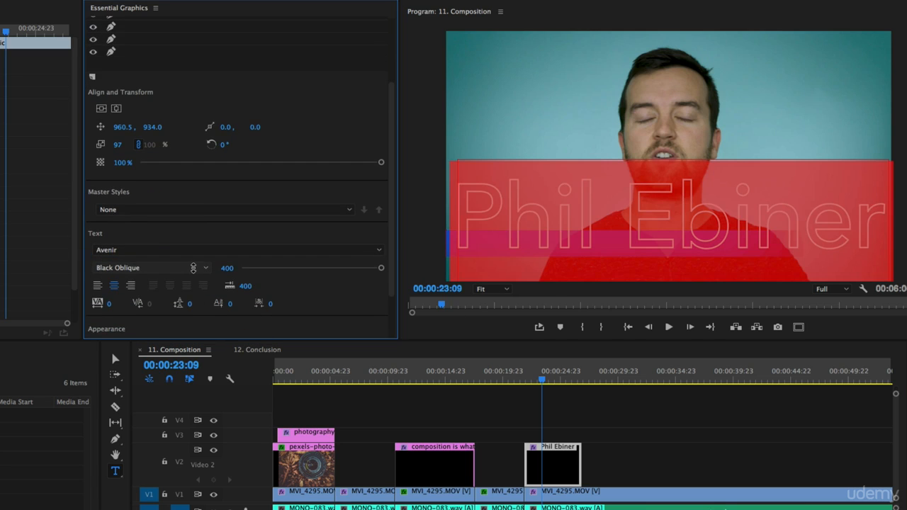
pyautogui.scroll(-3, 194, 268)
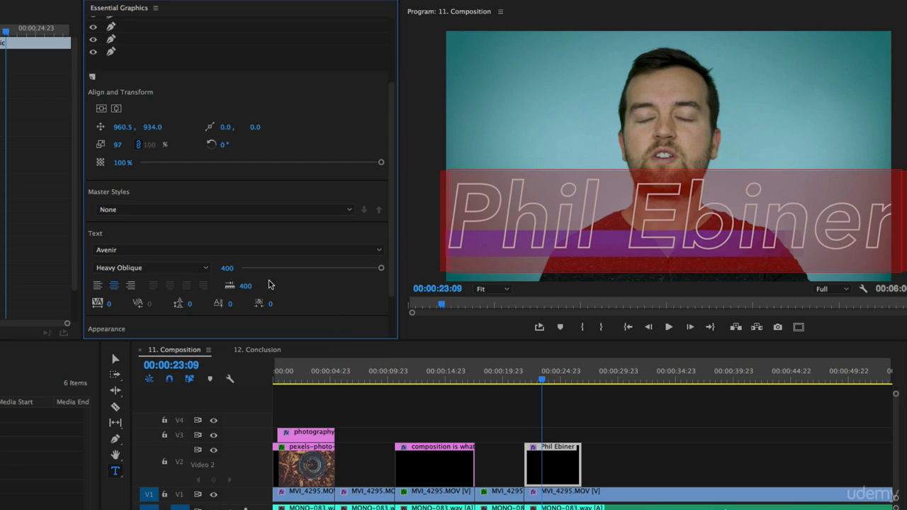
pyautogui.scroll(-2, 264, 289)
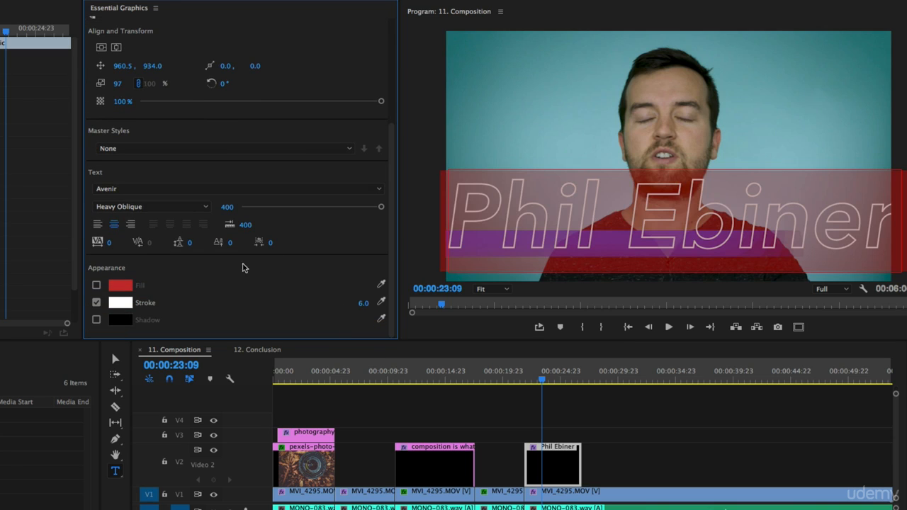
# Turn the name text's fill back on and add a black shadow with reduced blur.
pyautogui.click(96, 285)
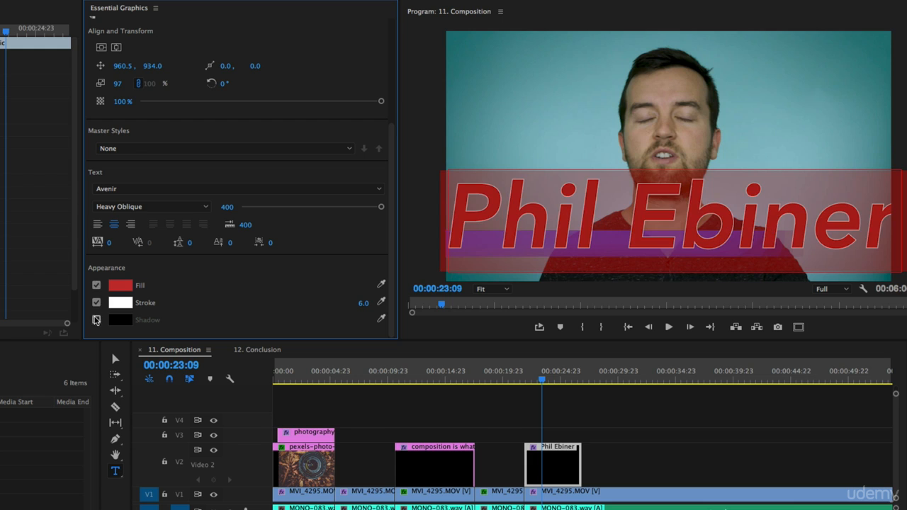
pyautogui.click(97, 320)
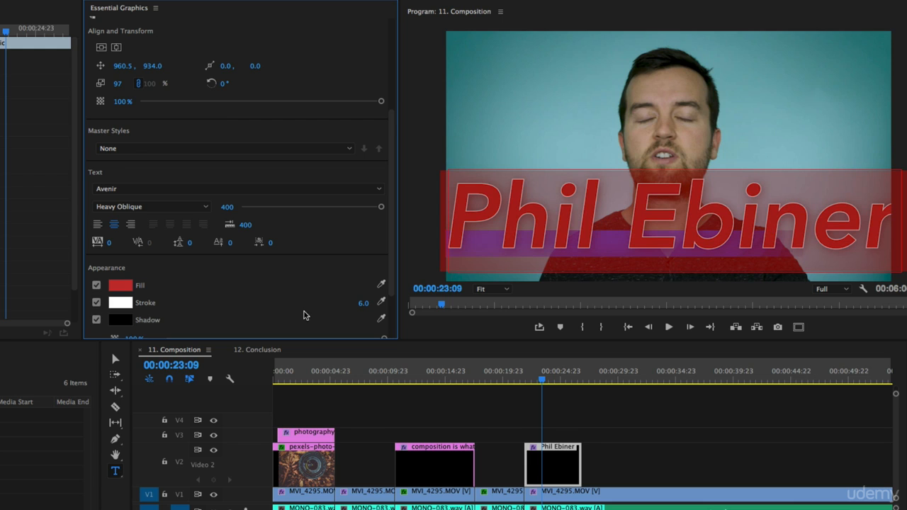
pyautogui.scroll(-2, 283, 308)
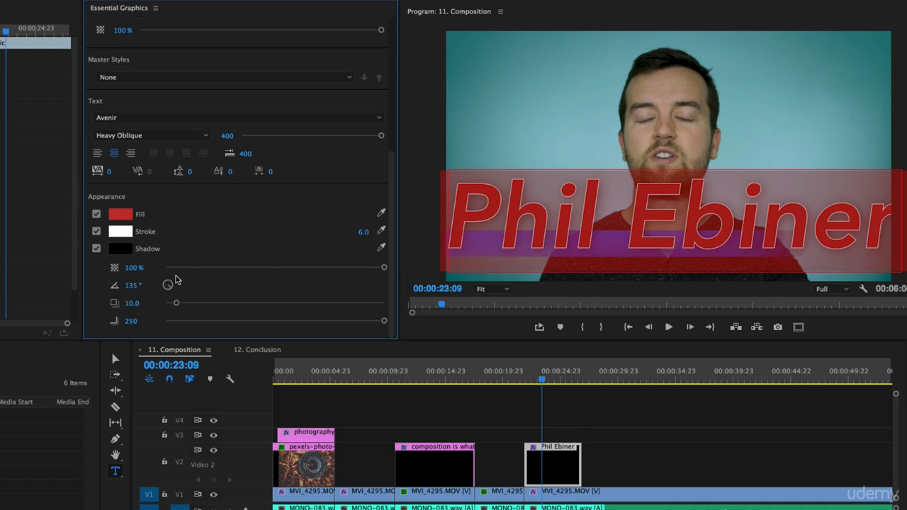
pyautogui.moveTo(384, 321); pyautogui.dragTo(309, 322)
pyautogui.click(522, 414)
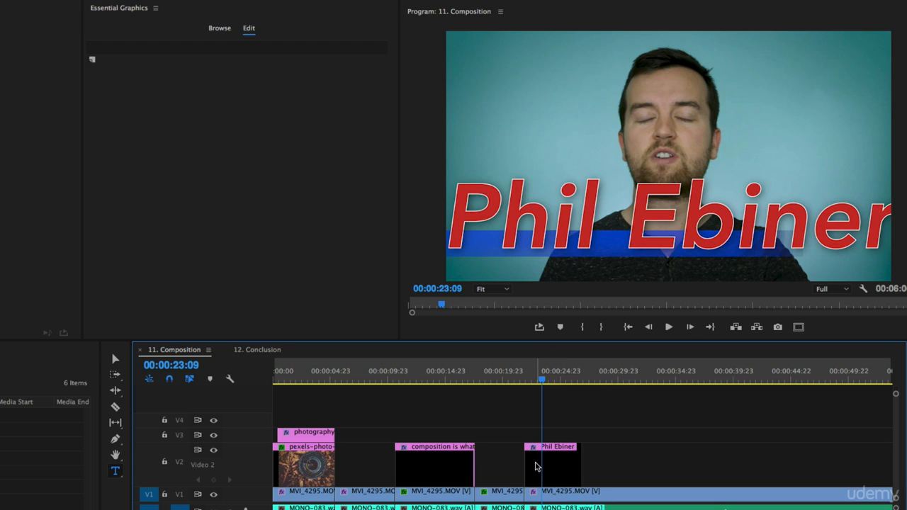
# Play the name lower third from near its start to preview the restyled title's animation.
pyautogui.click(536, 464)
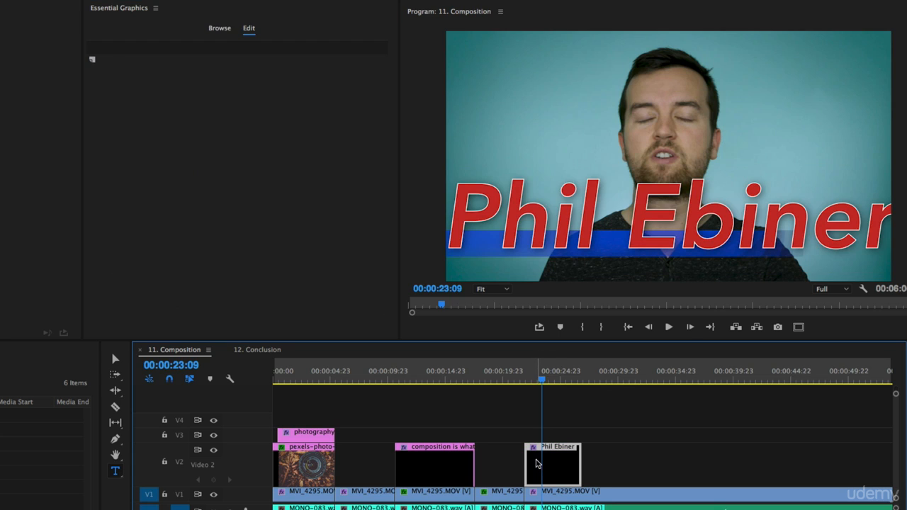
pyautogui.click(669, 462)
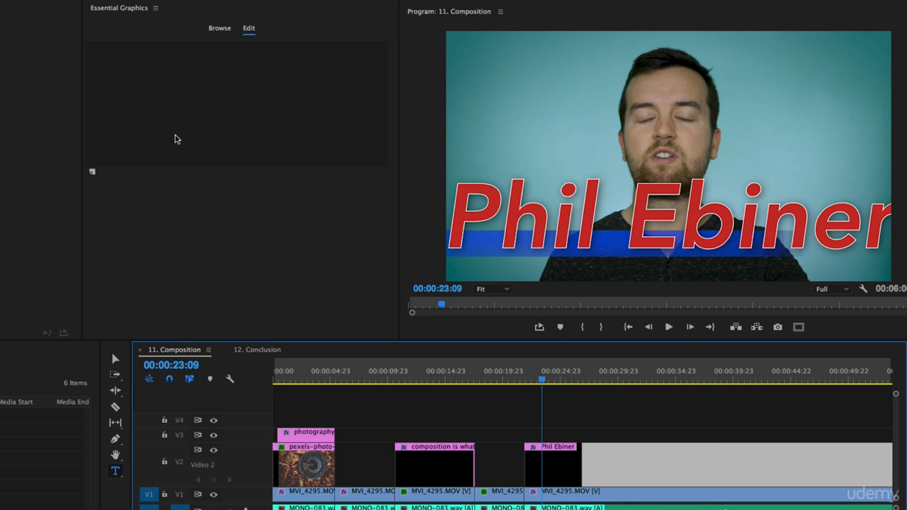
pyautogui.click(569, 464)
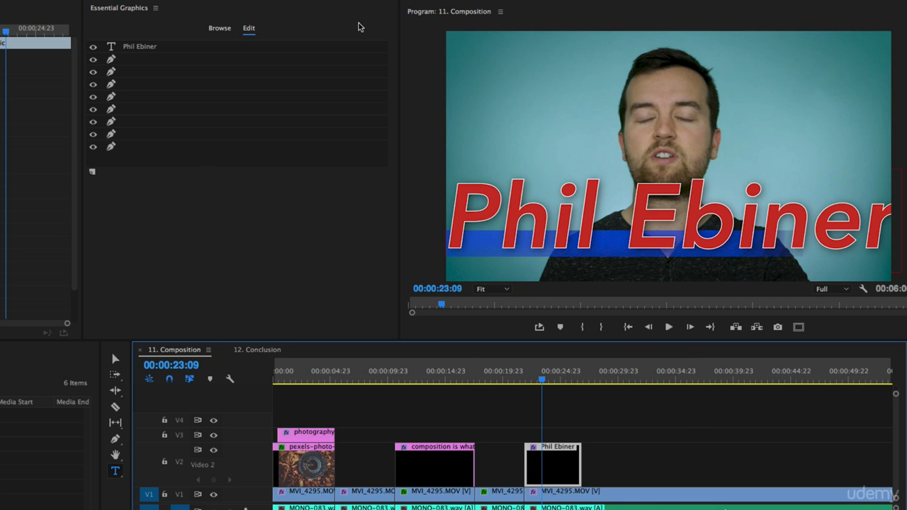
pyautogui.moveTo(541, 388); pyautogui.dragTo(531, 370)
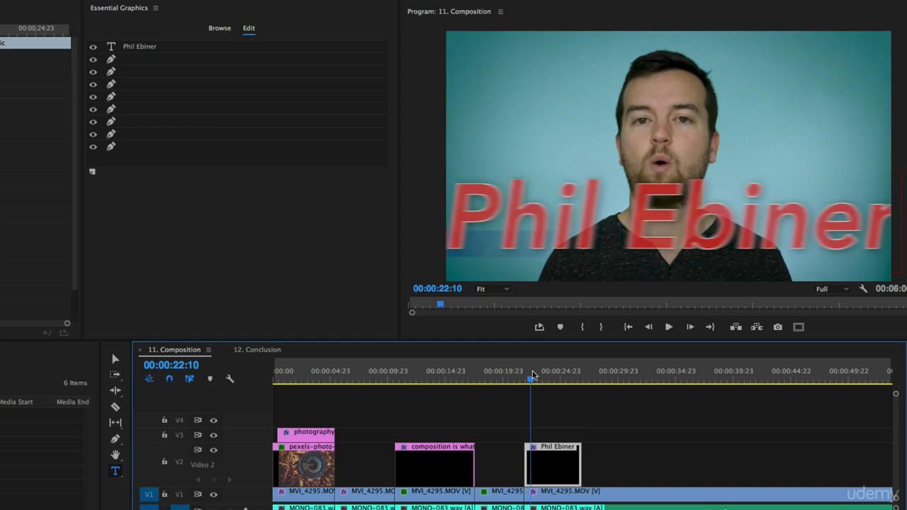
pyautogui.press('space')
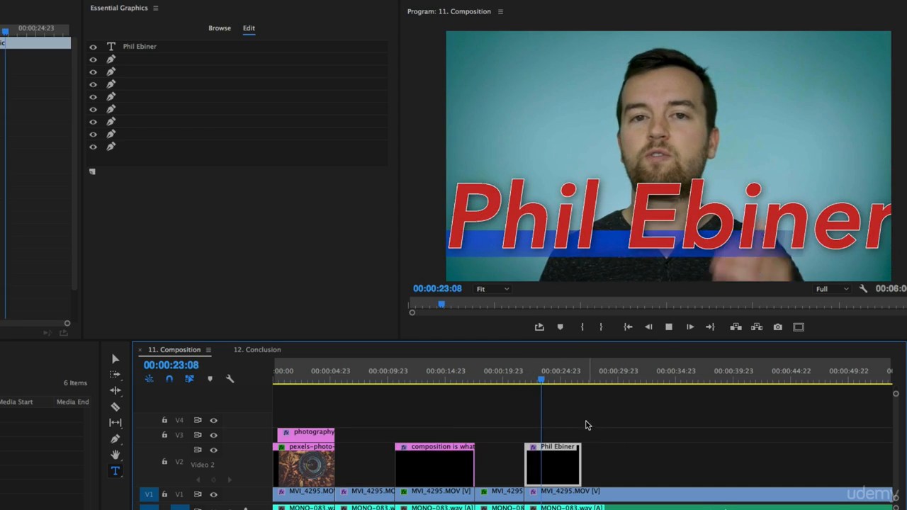
pyautogui.press('space')
# Try copying the name lower third and pasting it at 00:00:30:20, removing the pasted copy again.
pyautogui.press('super')
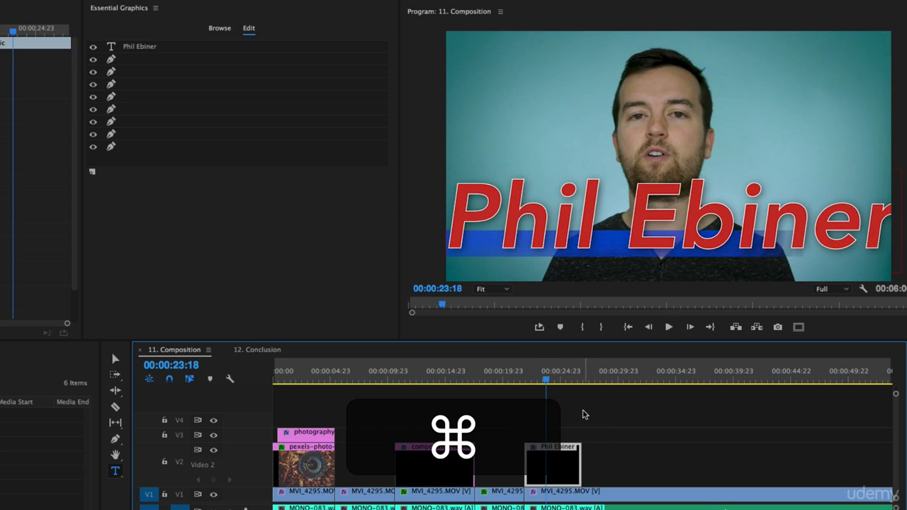
pyautogui.press('super+c')
pyautogui.click(628, 382)
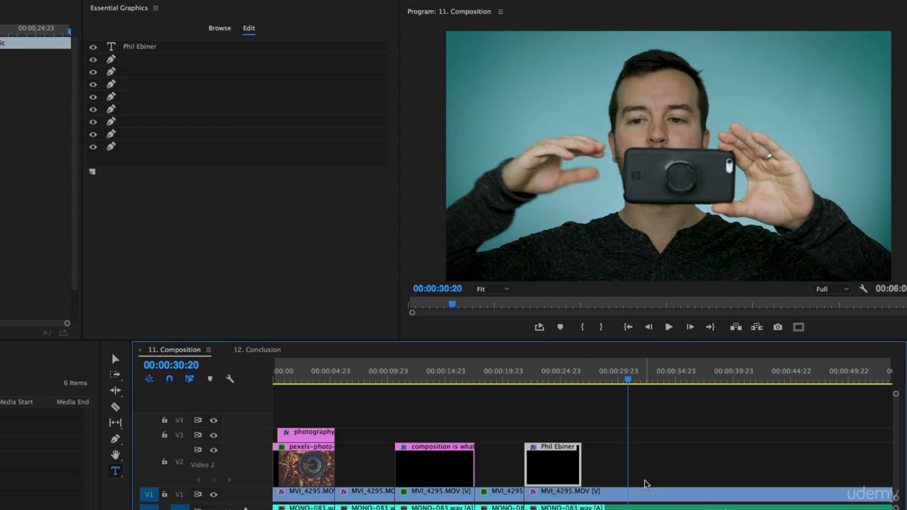
pyautogui.press('super+v')
pyautogui.moveTo(631, 376); pyautogui.dragTo(655, 379)
pyautogui.press('BackSpace')
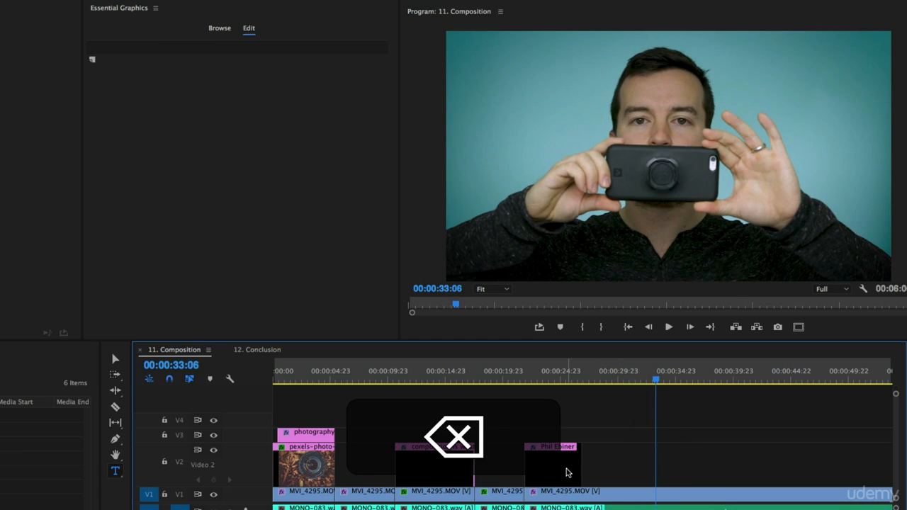
# Duplicate the name lower third further along track V2, around 00:00:31.
pyautogui.press('alt')
pyautogui.moveTo(567, 469); pyautogui.dragTo(678, 464)
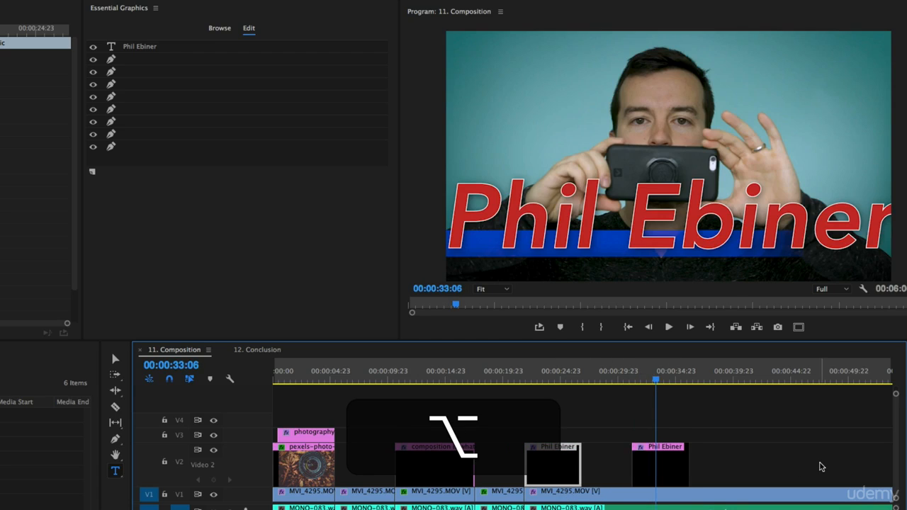
# Play and scrub through the duplicated lower third to compare its animation with the original.
pyautogui.moveTo(656, 380); pyautogui.dragTo(638, 389)
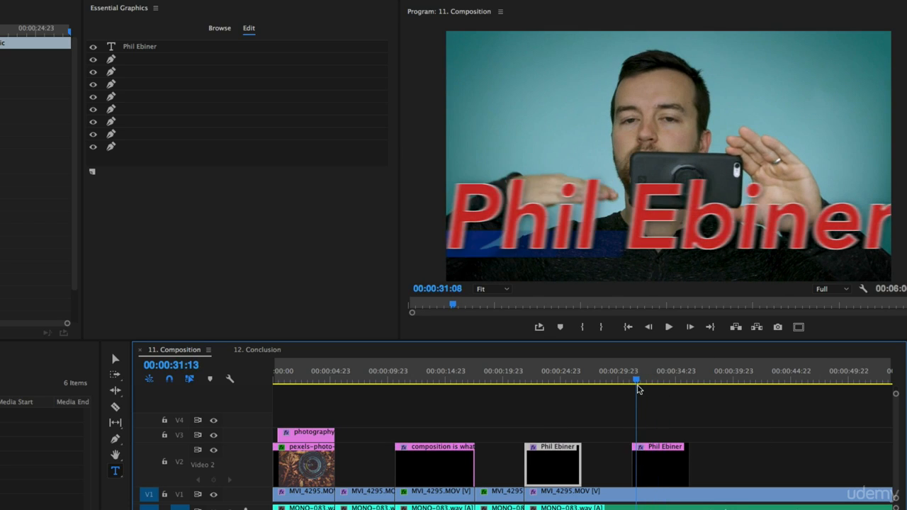
pyautogui.press('space')
pyautogui.press('space')
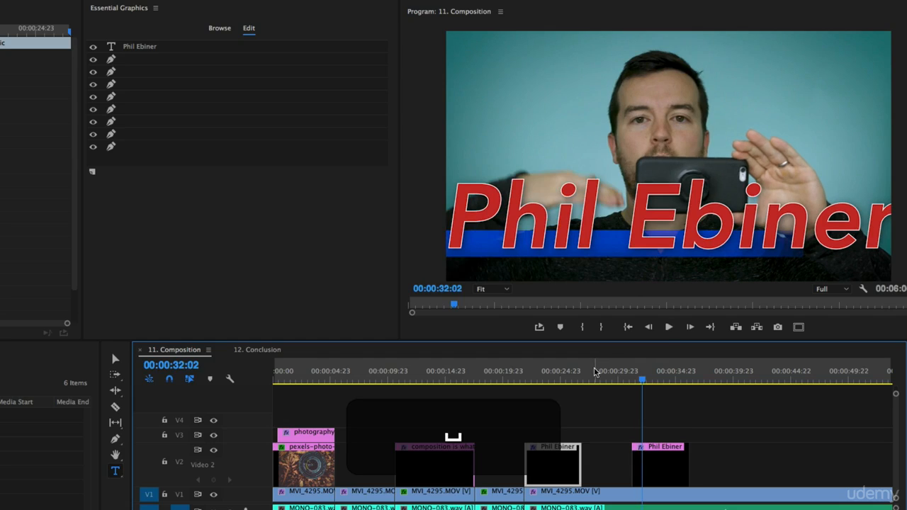
pyautogui.moveTo(528, 384); pyautogui.dragTo(646, 373)
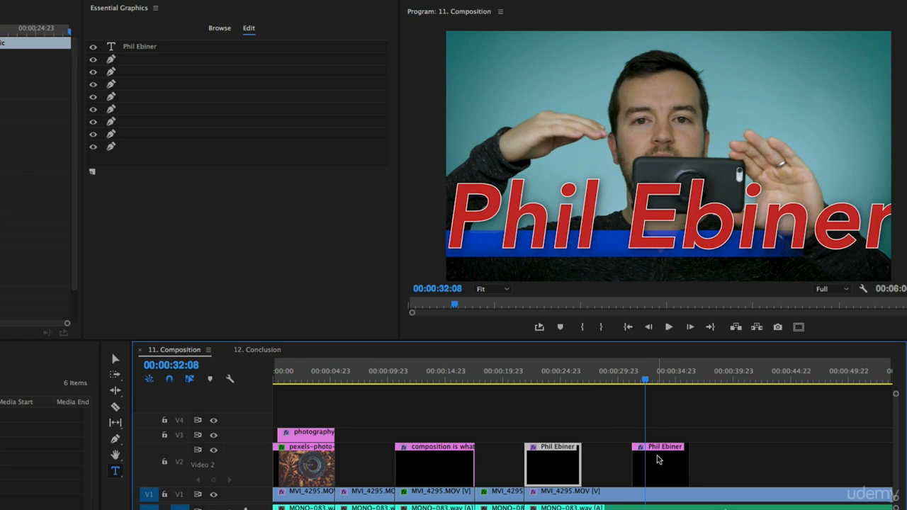
pyautogui.click(641, 382)
pyautogui.moveTo(641, 381); pyautogui.dragTo(653, 443)
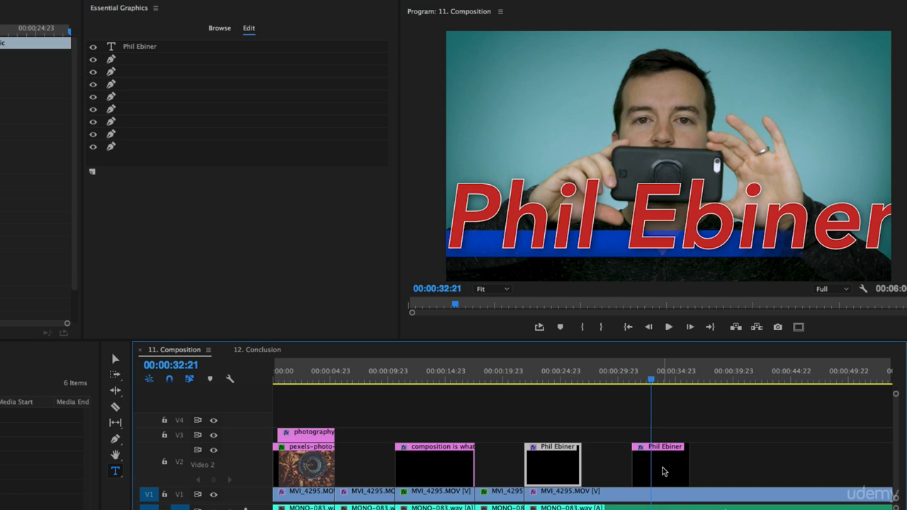
# Replace the duplicated lower third's text with "camera".
pyautogui.click(570, 224)
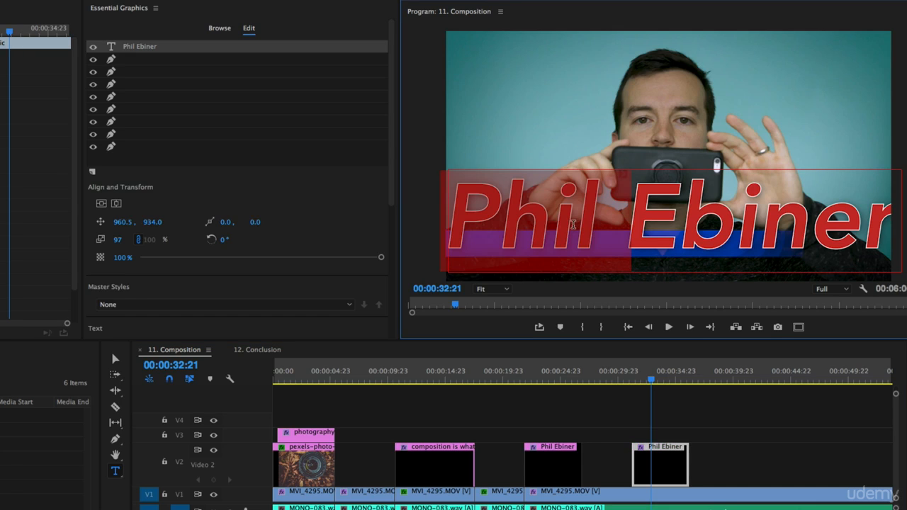
pyautogui.press('super+a')
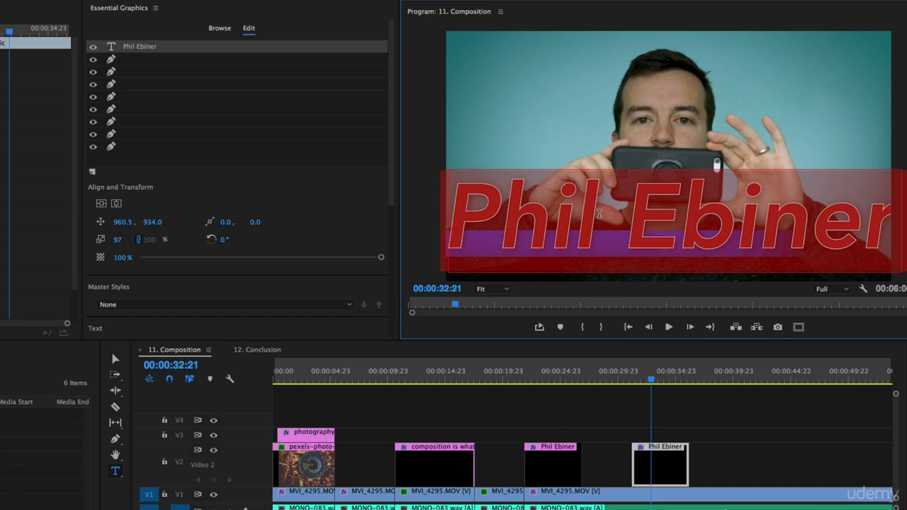
pyautogui.write('camera')
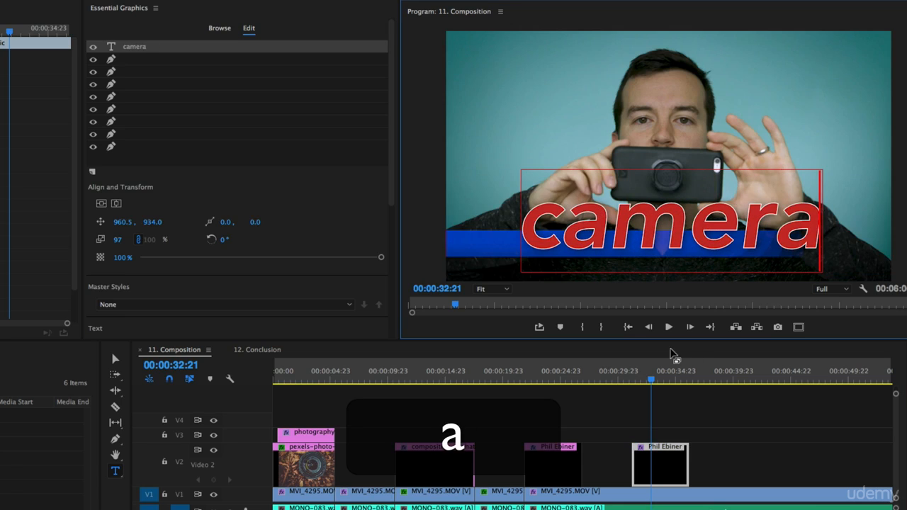
pyautogui.click(743, 448)
# Compare the original name lower third around 00:00:23 with the edited "camera" duplicate around 00:00:33.
pyautogui.click(540, 377)
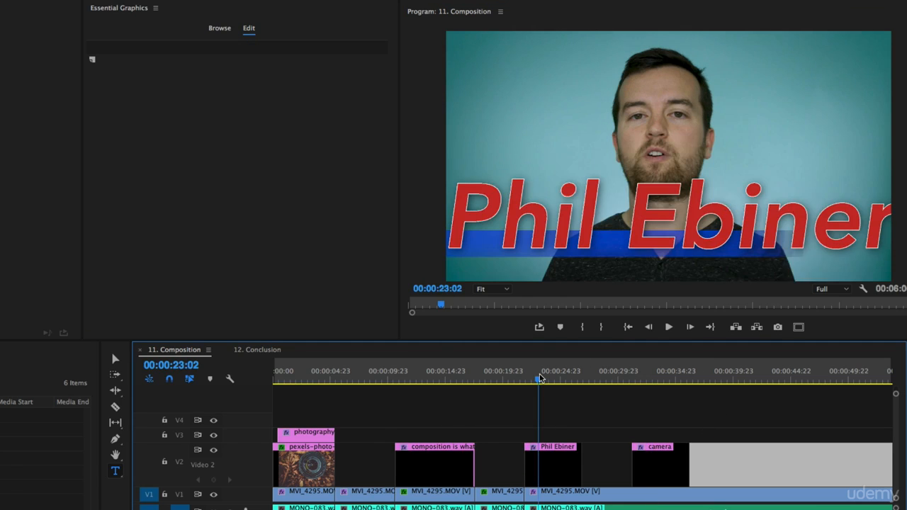
pyautogui.moveTo(540, 378); pyautogui.dragTo(542, 378)
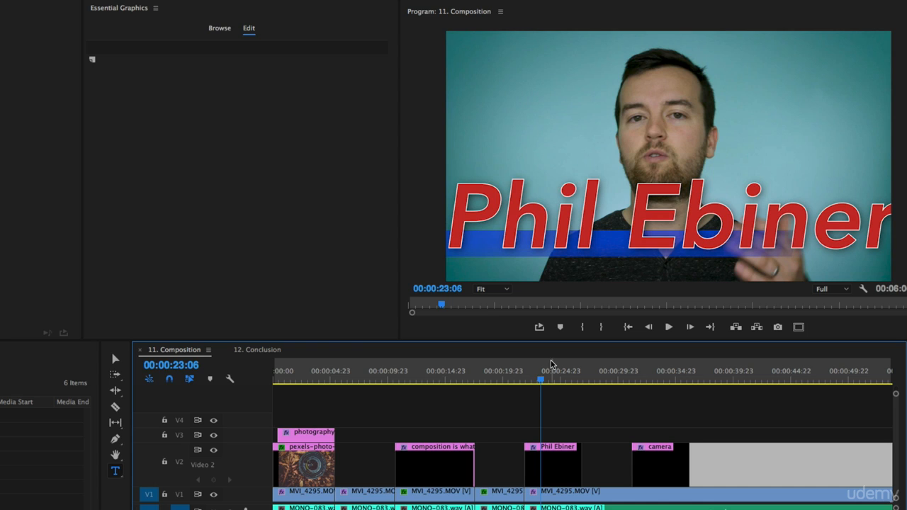
pyautogui.press('super+z')
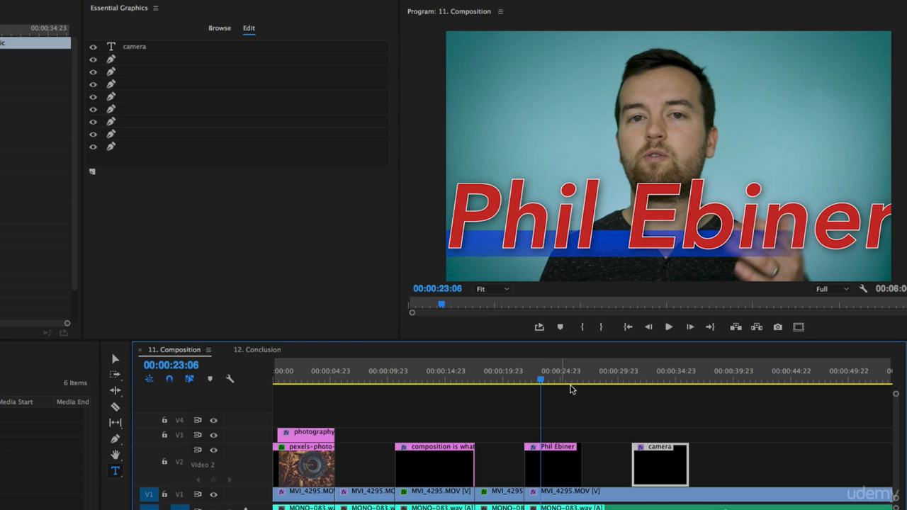
pyautogui.click(656, 375)
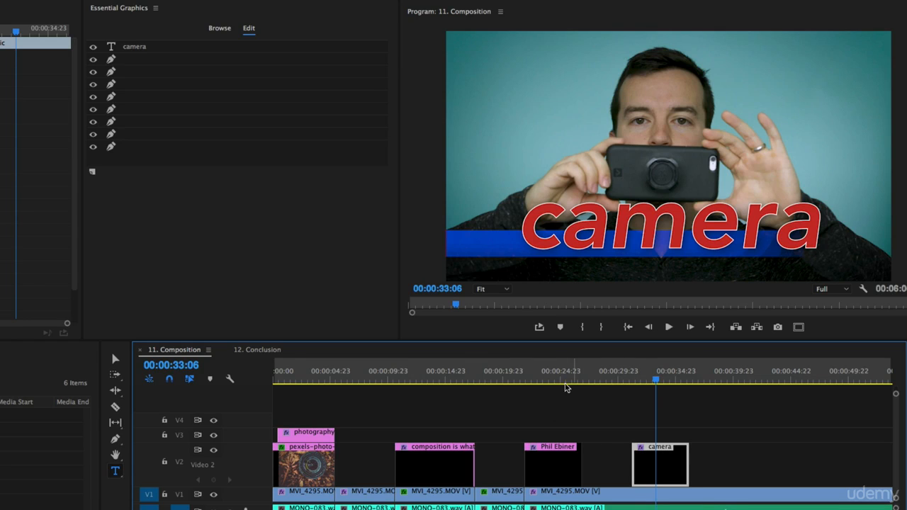
pyautogui.click(538, 376)
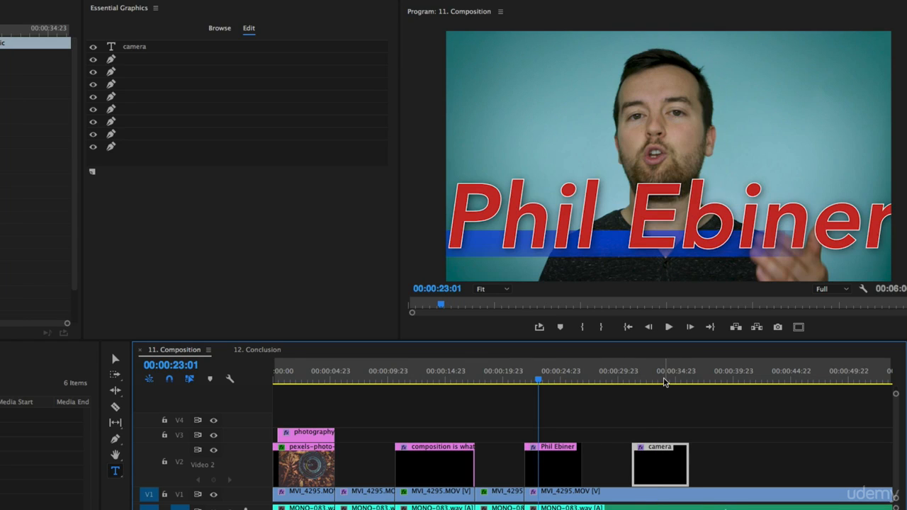
pyautogui.click(664, 375)
pyautogui.click(539, 376)
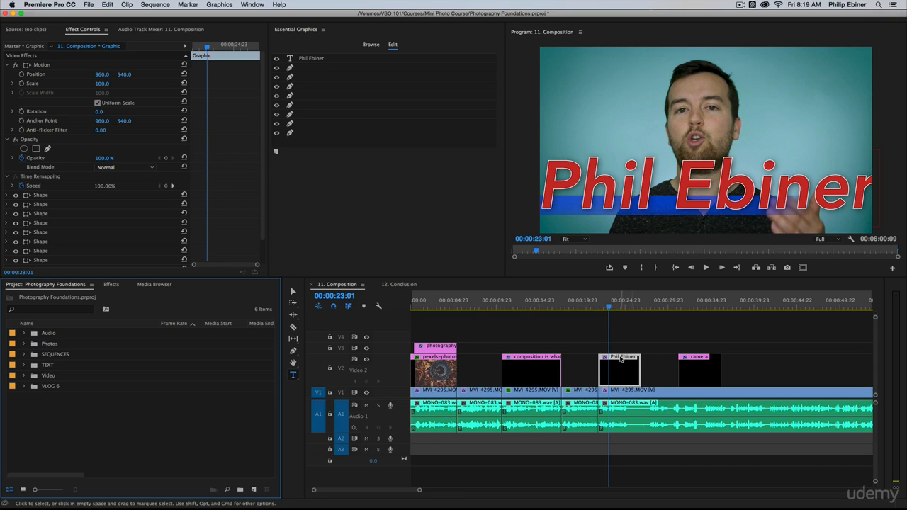
# Show the Lower Thirds templates and delete both the name lower third and its "camera" duplicate from track V2.
pyautogui.click(367, 44)
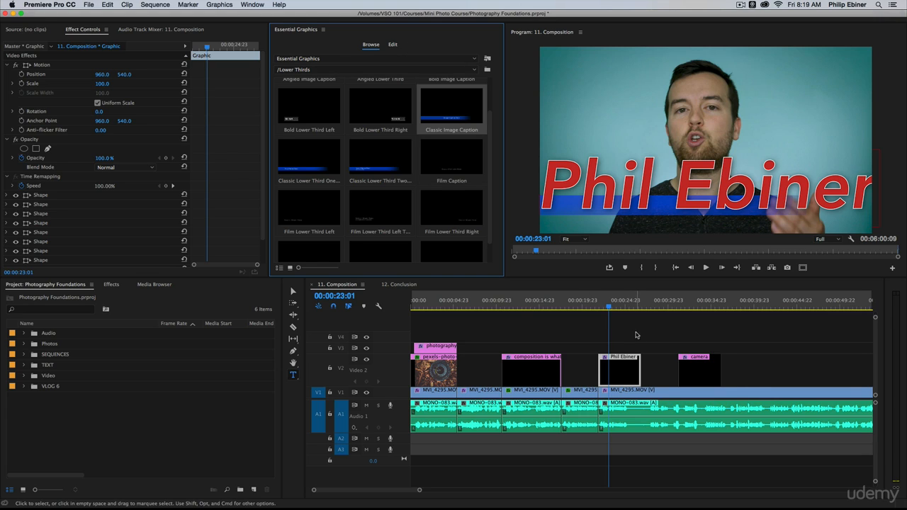
pyautogui.moveTo(724, 342); pyautogui.dragTo(602, 376)
pyautogui.press('BackSpace')
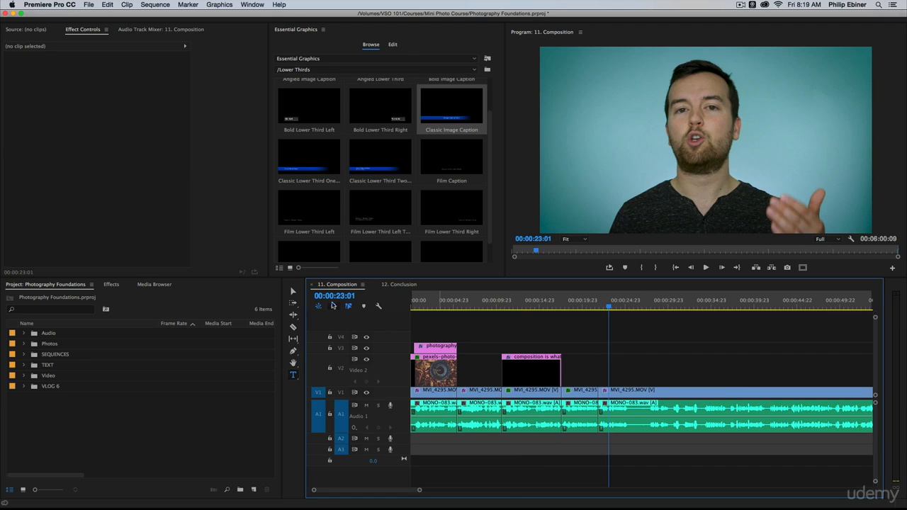
# Add a new text layer reading "Hello" over the video at 00:00:23:01 with the Type tool.
pyautogui.click(292, 291)
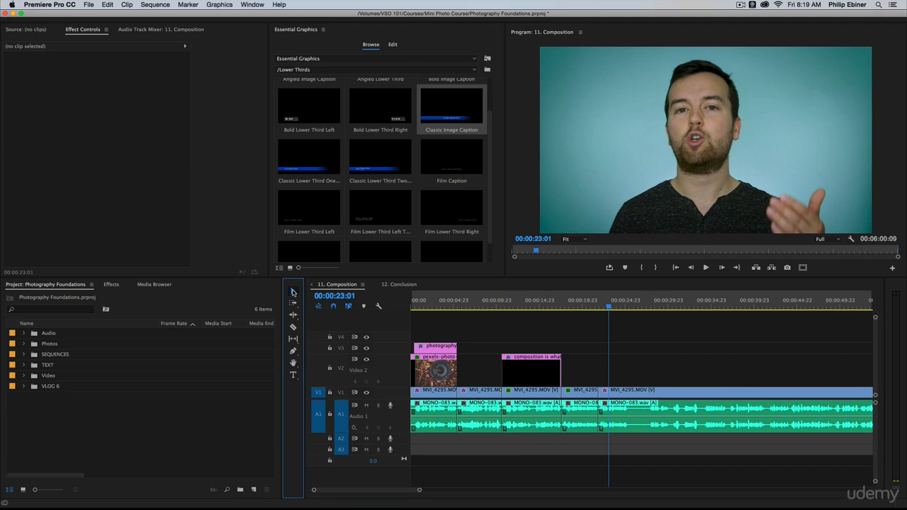
pyautogui.click(294, 376)
pyautogui.click(605, 191)
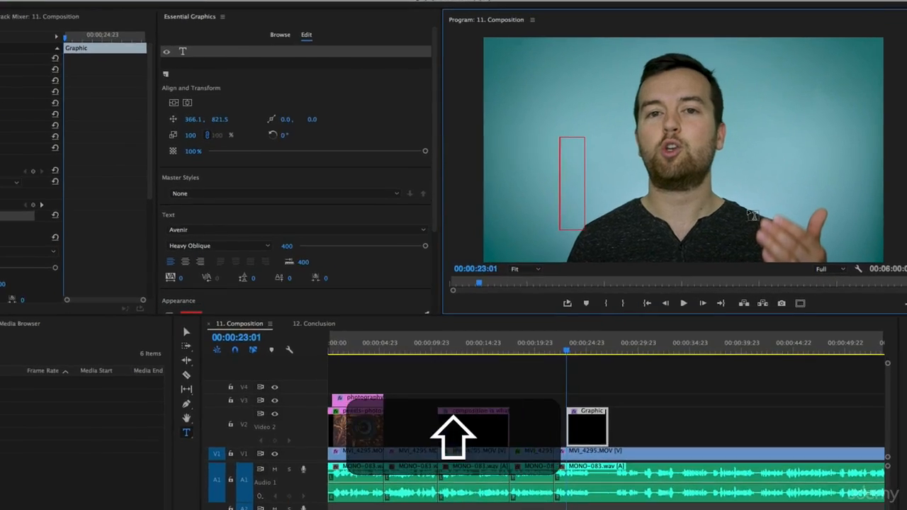
pyautogui.write('Hello')
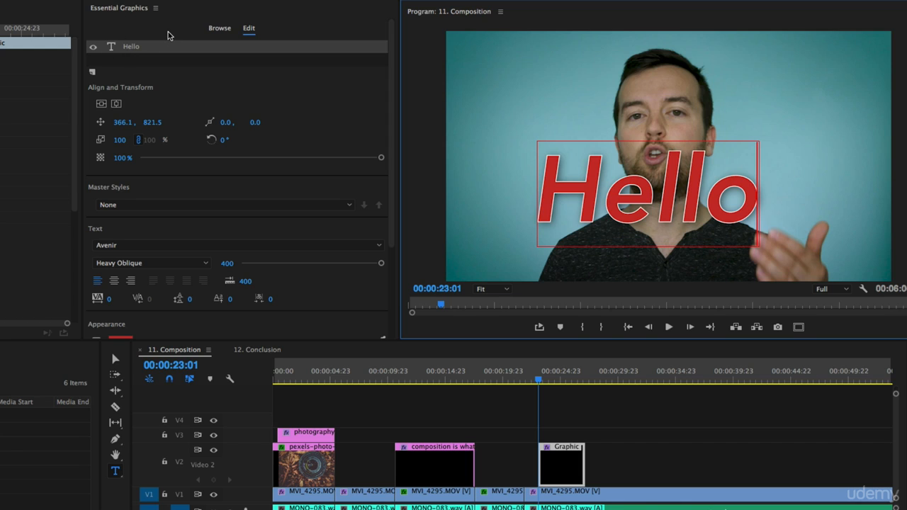
# Review the Hello layer's transform, master style, text and appearance settings, cancelling the creation of a new text style.
pyautogui.scroll(-1, 351, 90)
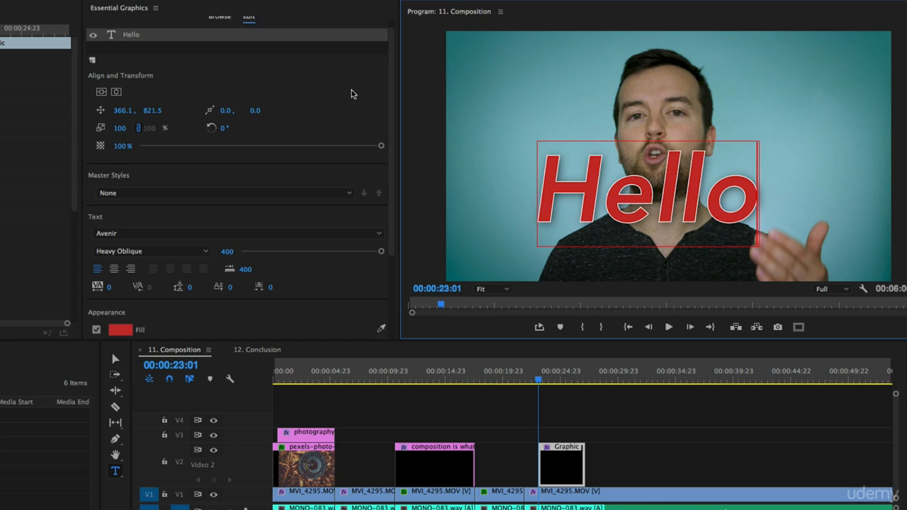
pyautogui.scroll(-8, 351, 90)
pyautogui.click(351, 90)
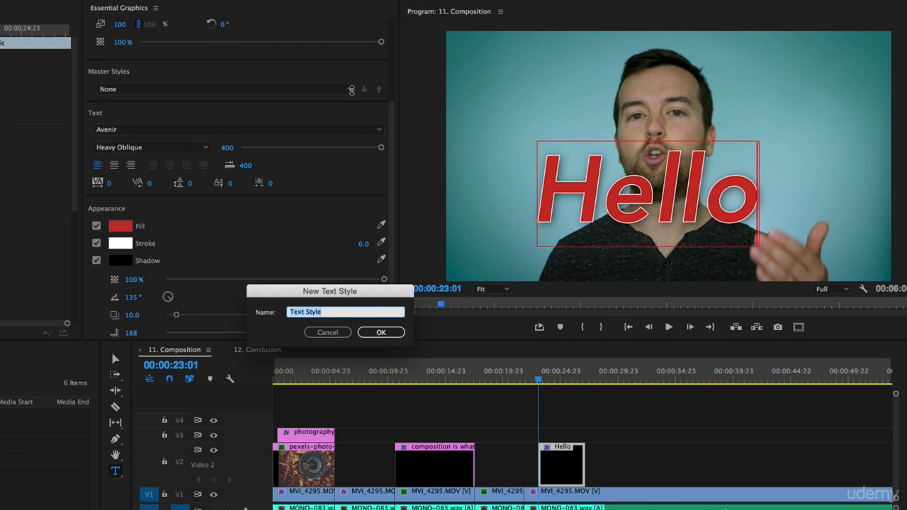
pyautogui.click(333, 330)
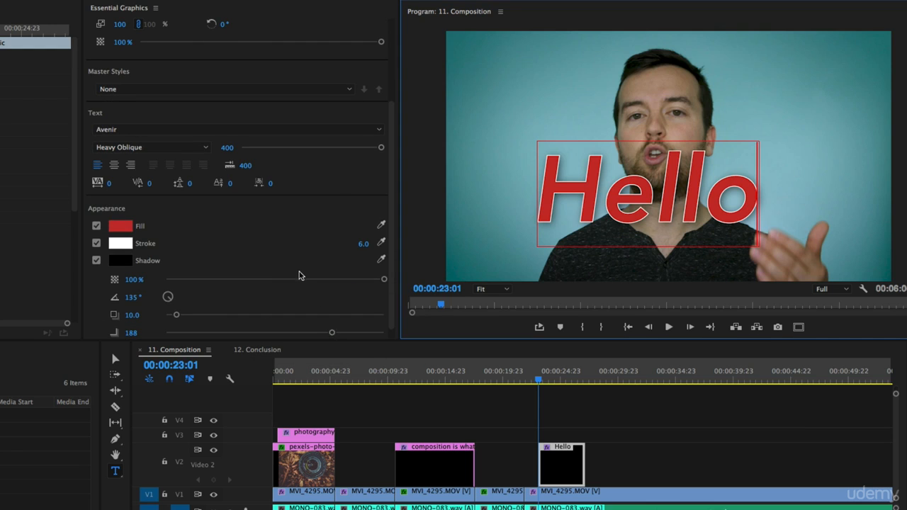
pyautogui.scroll(9, 297, 272)
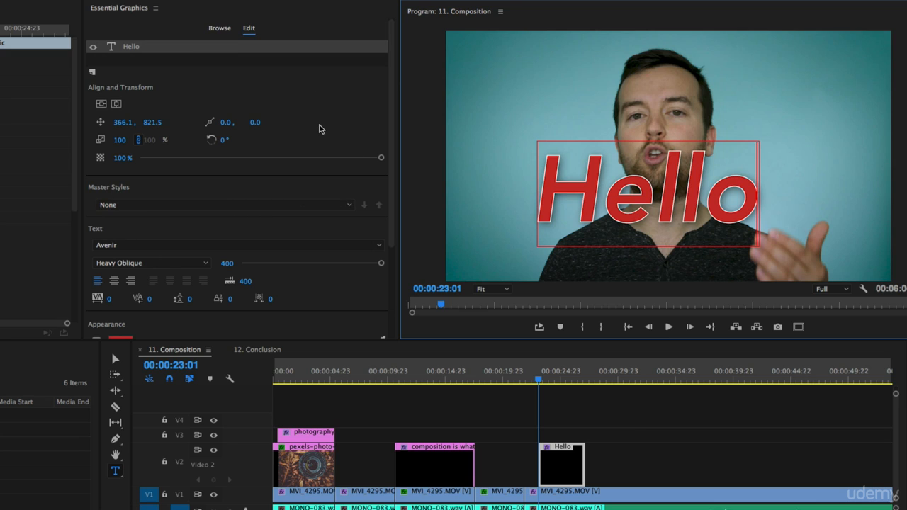
pyautogui.scroll(-3, 319, 128)
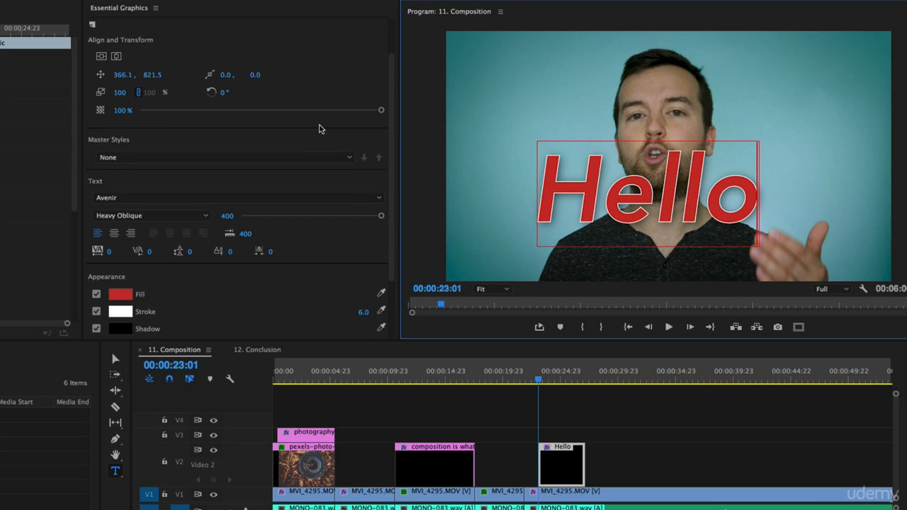
pyautogui.scroll(3, 318, 128)
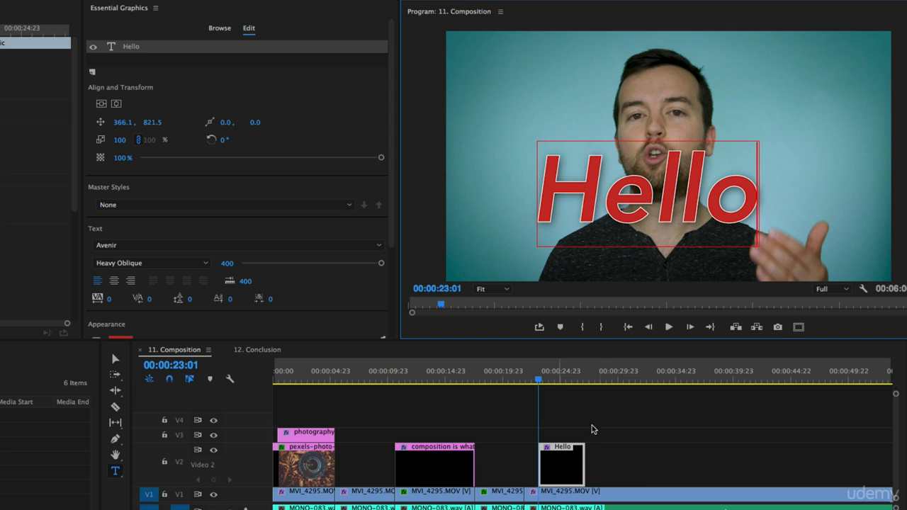
# Add a second text layer reading "Hi" near the frame's upper right in the same graphic, and switch between both layers.
pyautogui.click(767, 115)
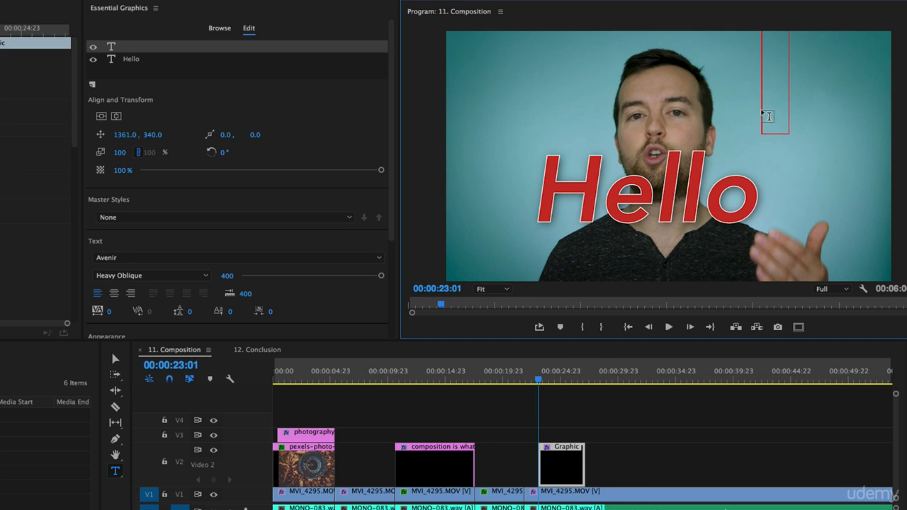
pyautogui.write('Hi')
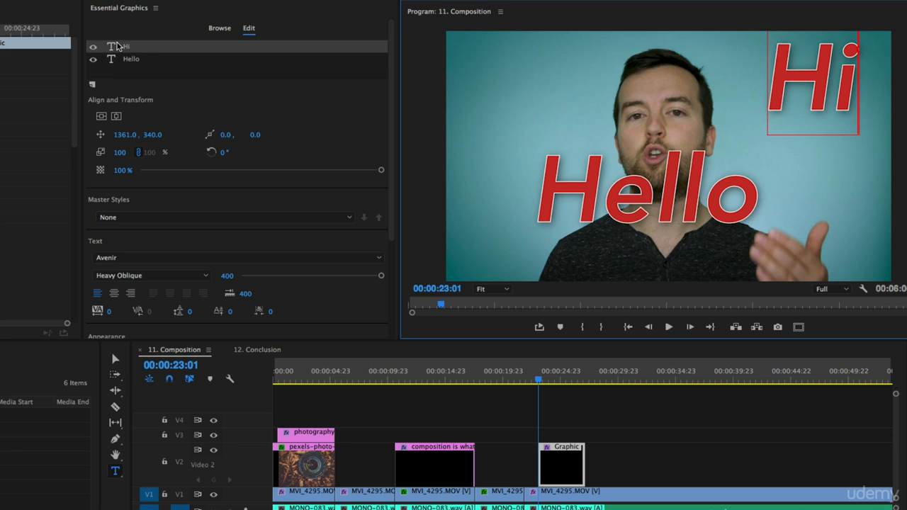
pyautogui.click(144, 61)
pyautogui.click(142, 50)
pyautogui.click(140, 62)
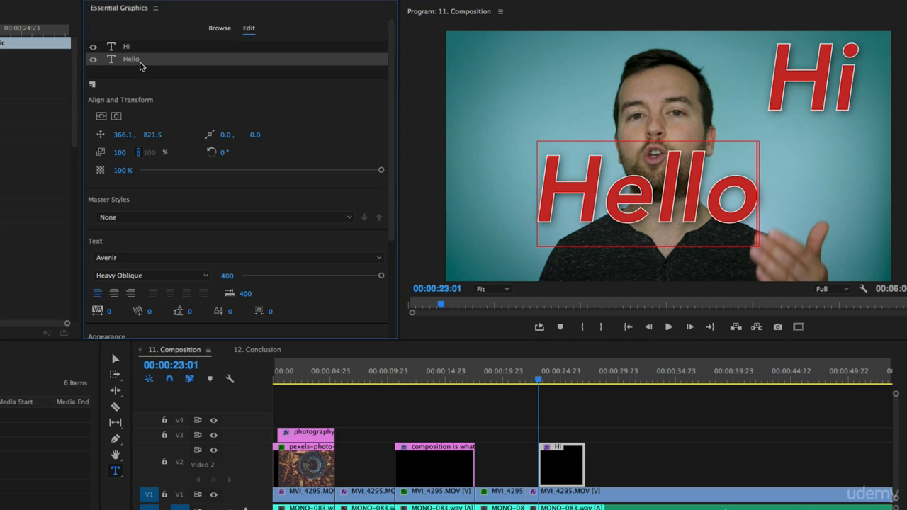
pyautogui.click(138, 51)
pyautogui.click(134, 47)
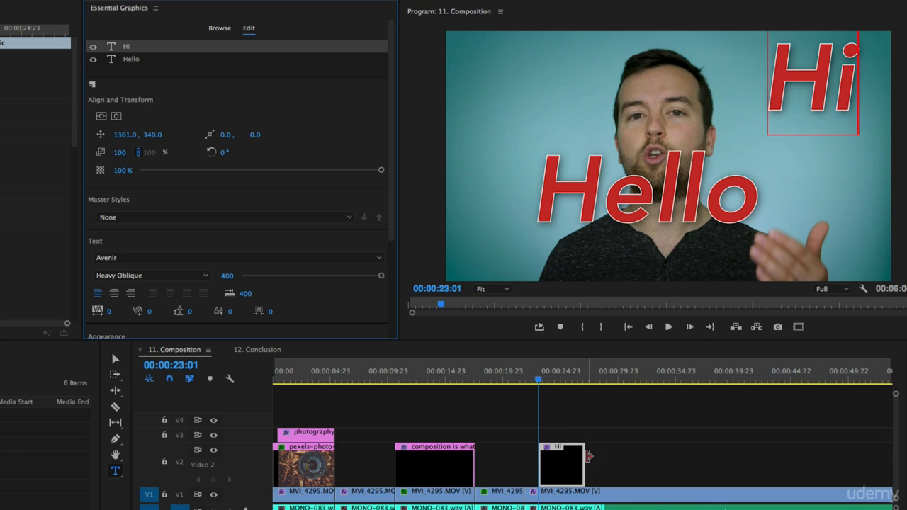
# Move the text graphic earlier on track V2 to start at the underlying video cut, and select its Hi layer.
pyautogui.moveTo(560, 470)
pyautogui.mouseDown()
pyautogui.moveTo(590, 474)
pyautogui.moveTo(550, 476)
pyautogui.mouseUp()
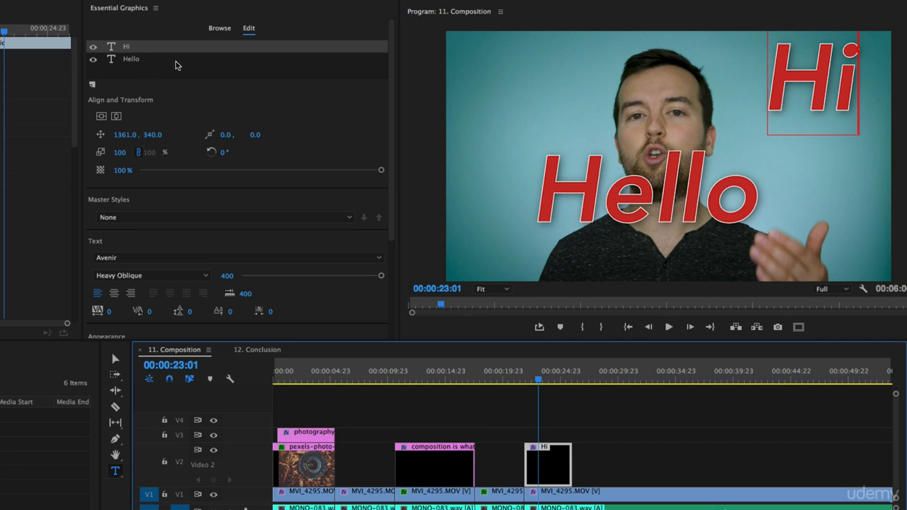
pyautogui.click(129, 60)
pyautogui.click(126, 48)
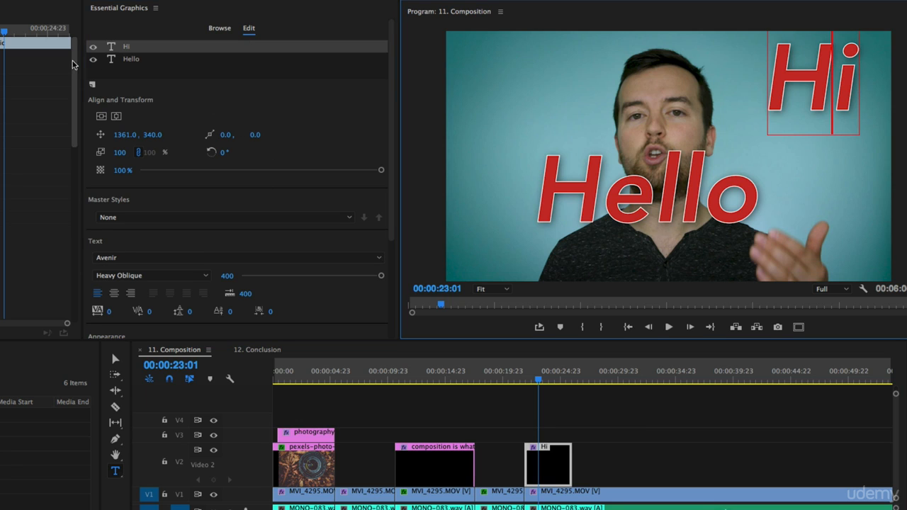
pyautogui.click(137, 58)
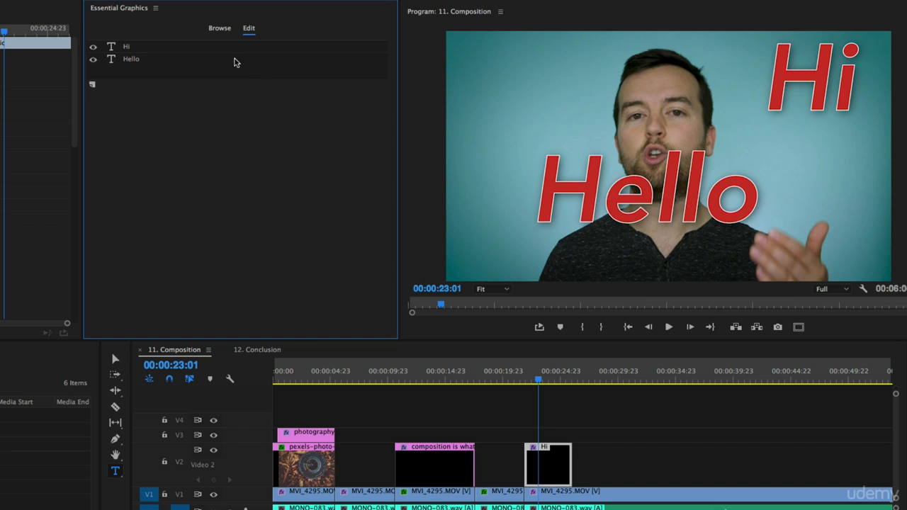
pyautogui.click(130, 48)
# Scale the Hi text to 40% and shift it lower in the frame.
pyautogui.click(846, 82)
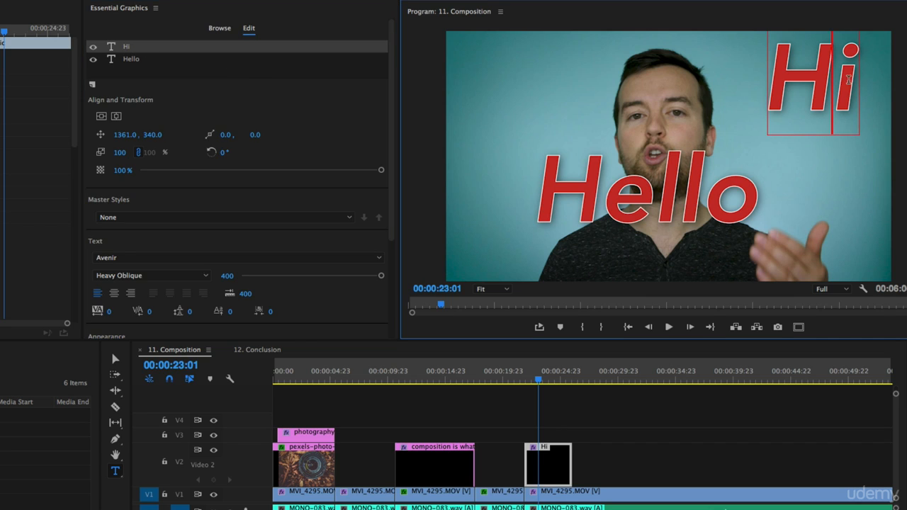
pyautogui.press('super+a')
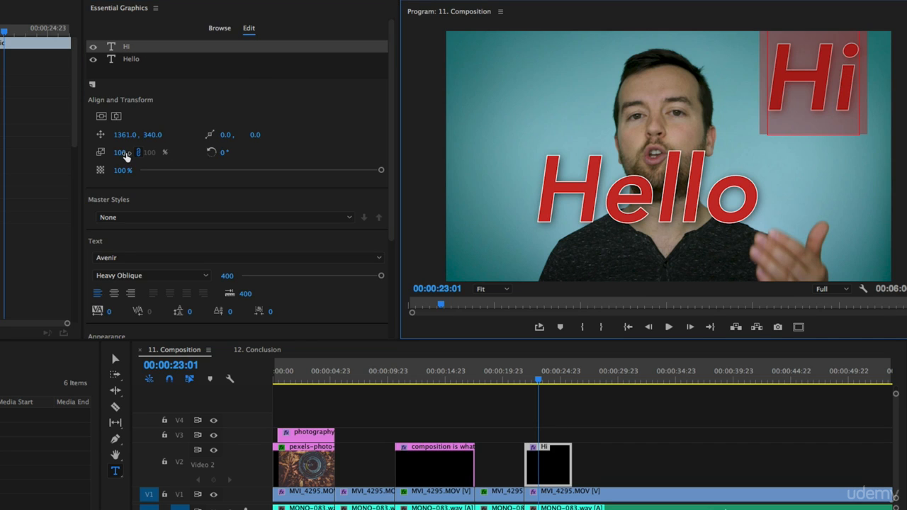
pyautogui.moveTo(121, 153); pyautogui.dragTo(78, 152)
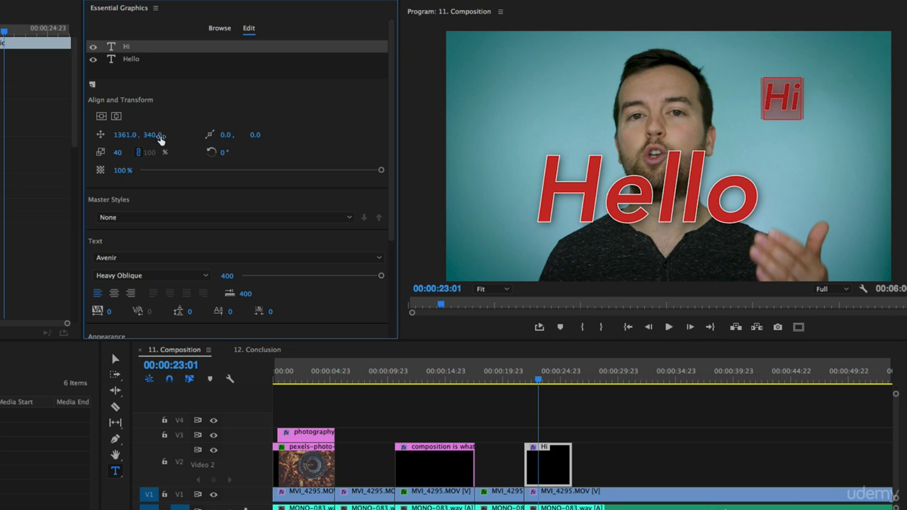
pyautogui.moveTo(152, 135); pyautogui.dragTo(238, 135)
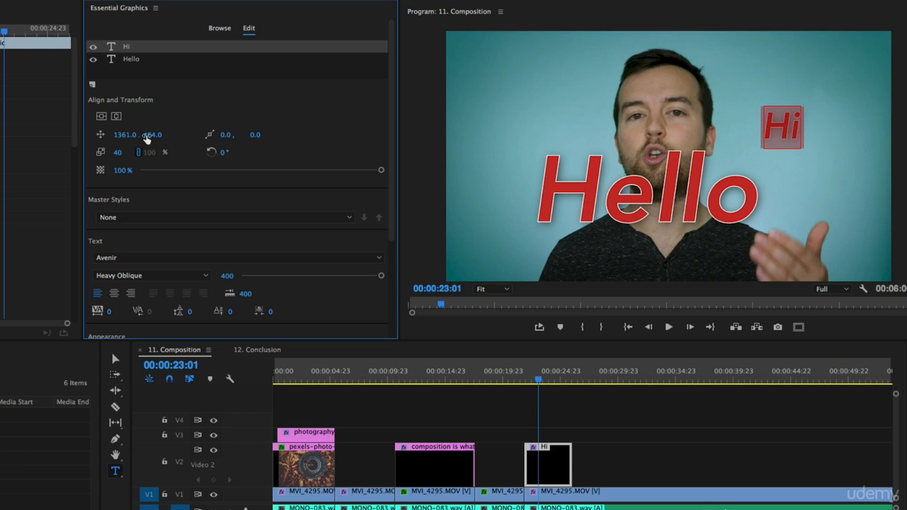
# Move the Hi text to 260.1, 523.0 and enlarge it to 83% directly in the frame, undoing a trial rotation.
pyautogui.click(116, 359)
pyautogui.moveTo(784, 127); pyautogui.dragTo(597, 83)
pyautogui.scroll(-1, 317, 99)
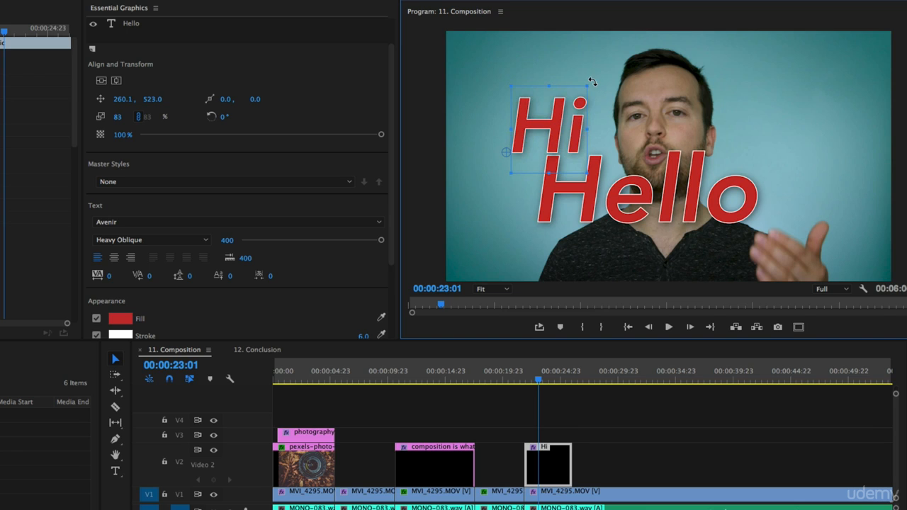
pyautogui.moveTo(593, 81); pyautogui.dragTo(610, 101)
pyautogui.press('super+z')
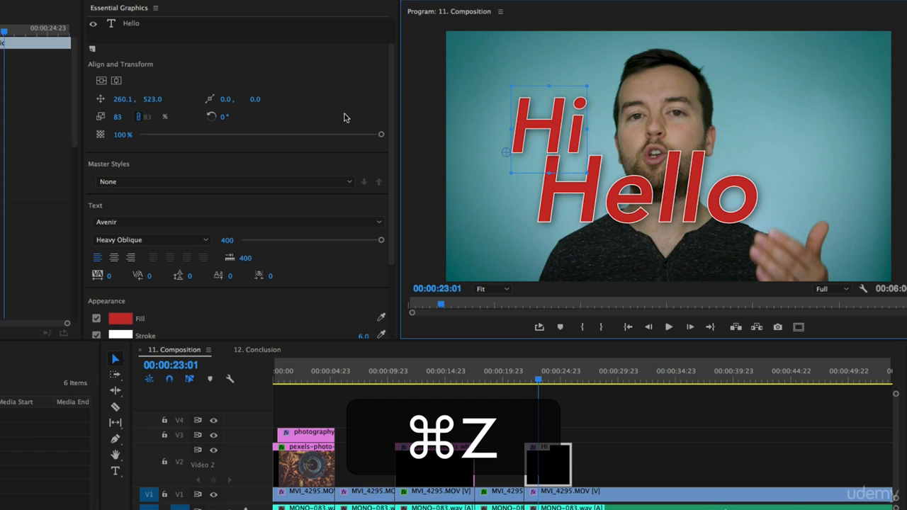
# Scale the Hello text to 68% and place it at 149.1, 956.4, moving Hi to the right side of the frame.
pyautogui.moveTo(601, 193); pyautogui.dragTo(546, 229)
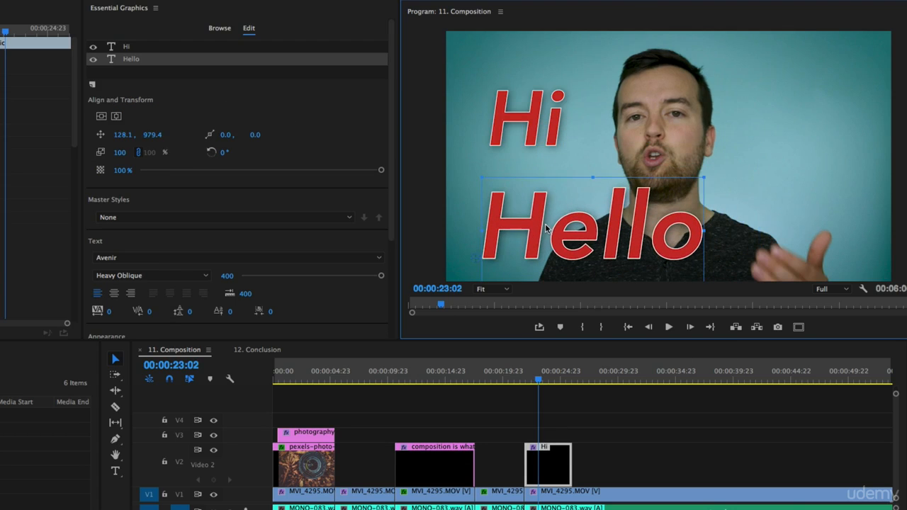
pyautogui.moveTo(705, 178); pyautogui.dragTo(631, 205)
pyautogui.moveTo(588, 237); pyautogui.dragTo(618, 233)
pyautogui.moveTo(537, 137); pyautogui.dragTo(832, 176)
pyautogui.moveTo(623, 245); pyautogui.dragTo(593, 241)
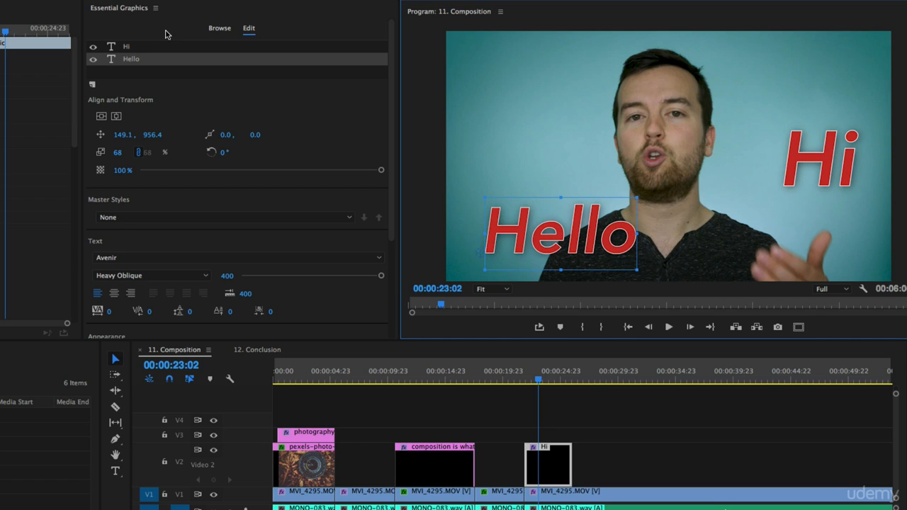
# Add a rectangle shape layer to the graphic and move it beyond the frame's left edge to -302.0, 665.0.
pyautogui.click(92, 86)
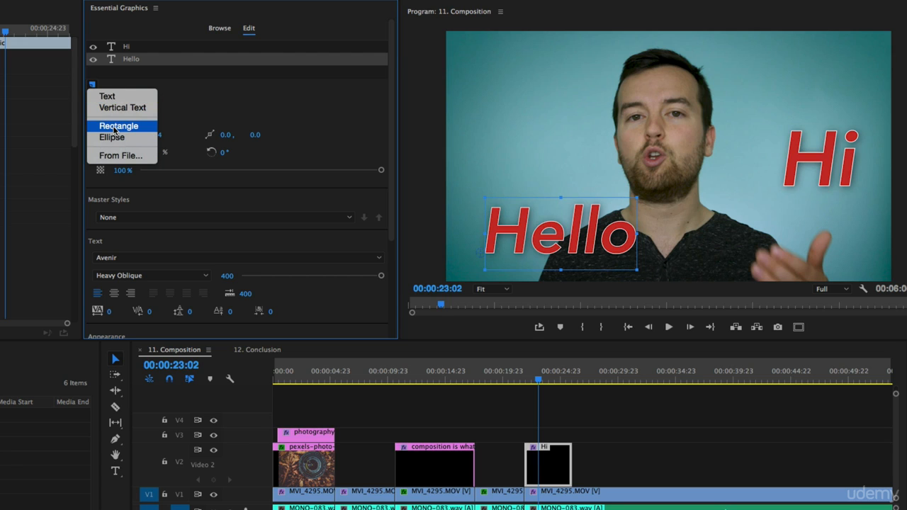
pyautogui.click(114, 128)
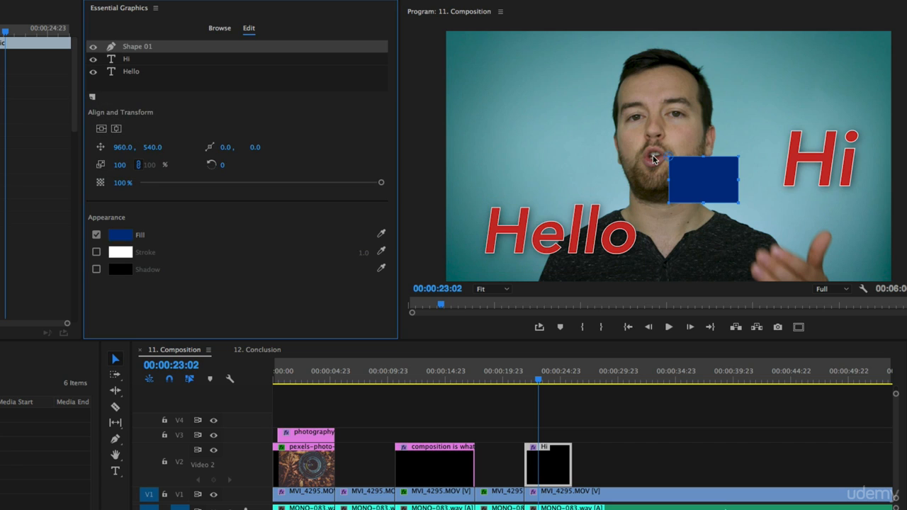
pyautogui.moveTo(701, 186); pyautogui.dragTo(413, 221)
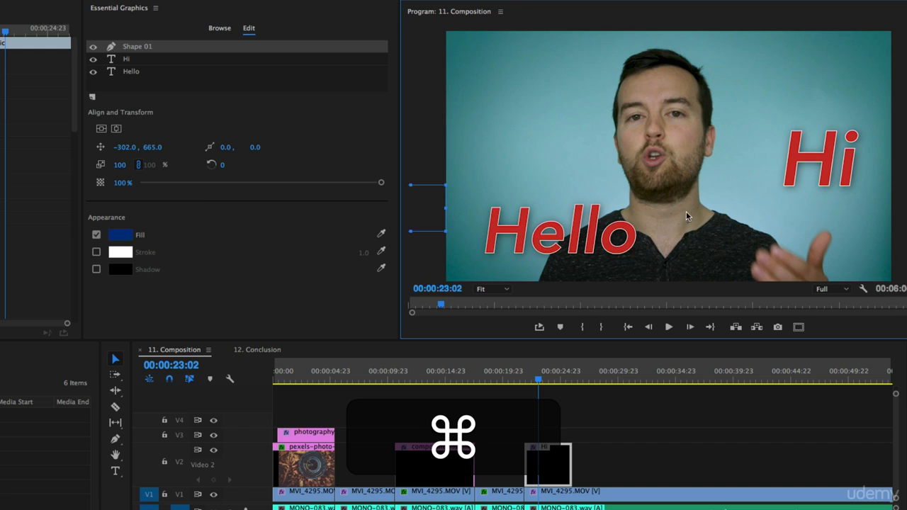
# Bring the rectangle back over the Hello text, enlarge it at -68.8, 707.0, and place its layer below both text layers.
pyautogui.press('super+z')
pyautogui.moveTo(701, 181); pyautogui.dragTo(687, 211)
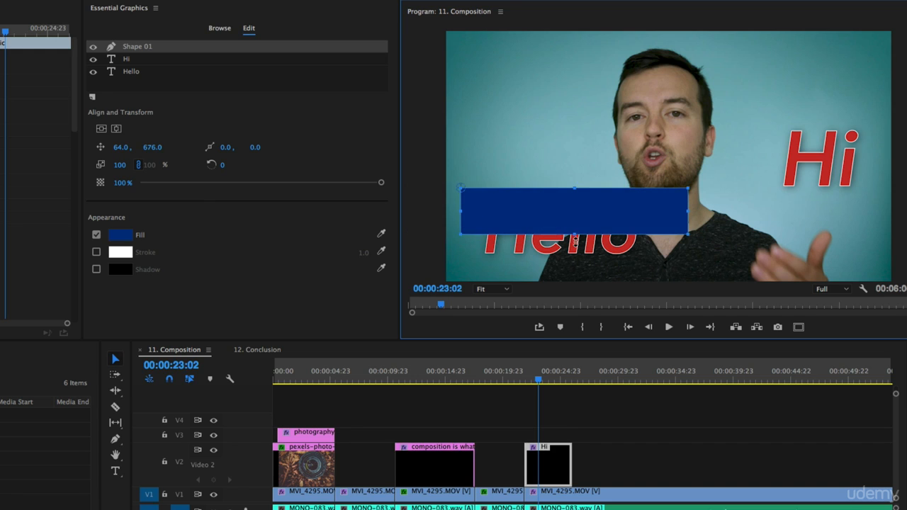
pyautogui.moveTo(573, 238); pyautogui.dragTo(561, 251)
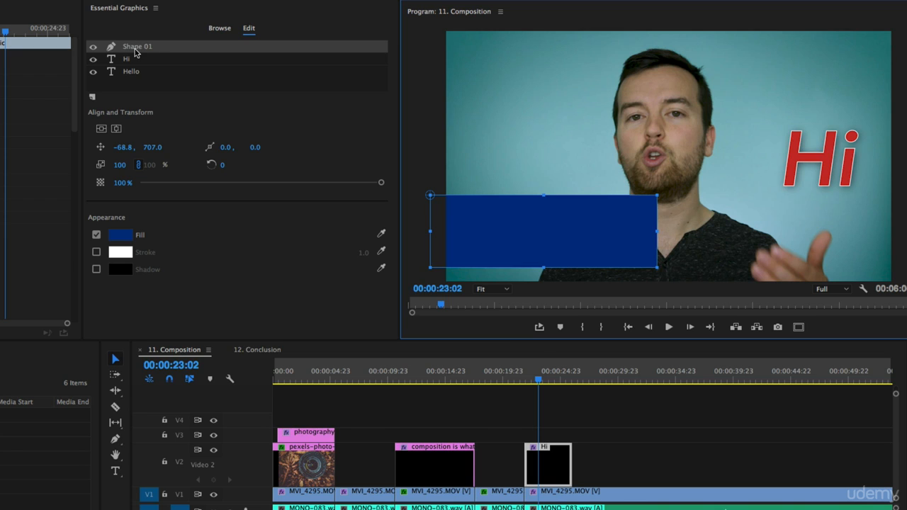
pyautogui.moveTo(134, 49); pyautogui.dragTo(136, 81)
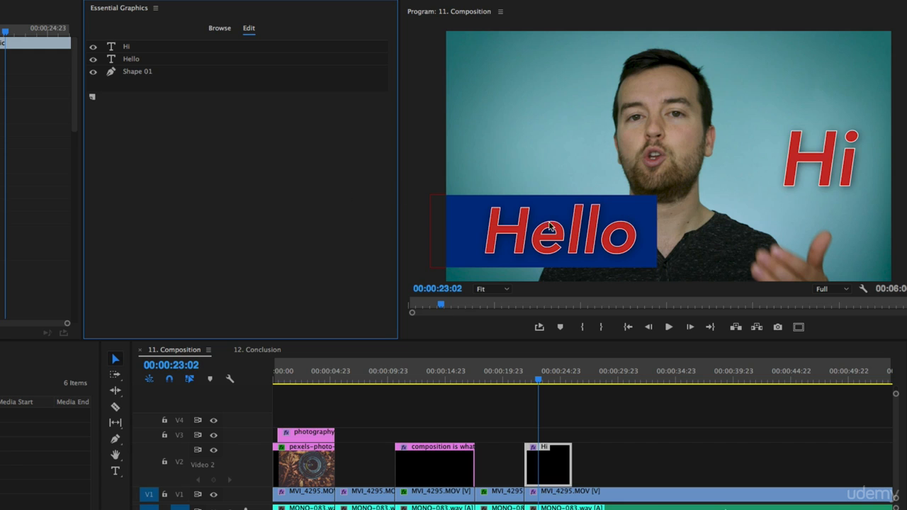
# Fill the rectangle with light grey DDDDDD and lower its opacity to 26%.
pyautogui.click(143, 72)
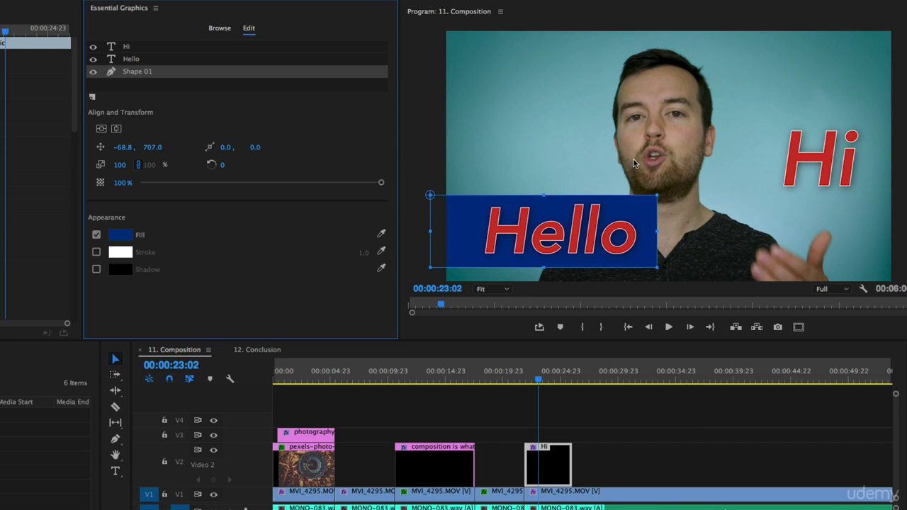
pyautogui.click(118, 239)
pyautogui.moveTo(238, 216); pyautogui.dragTo(151, 264)
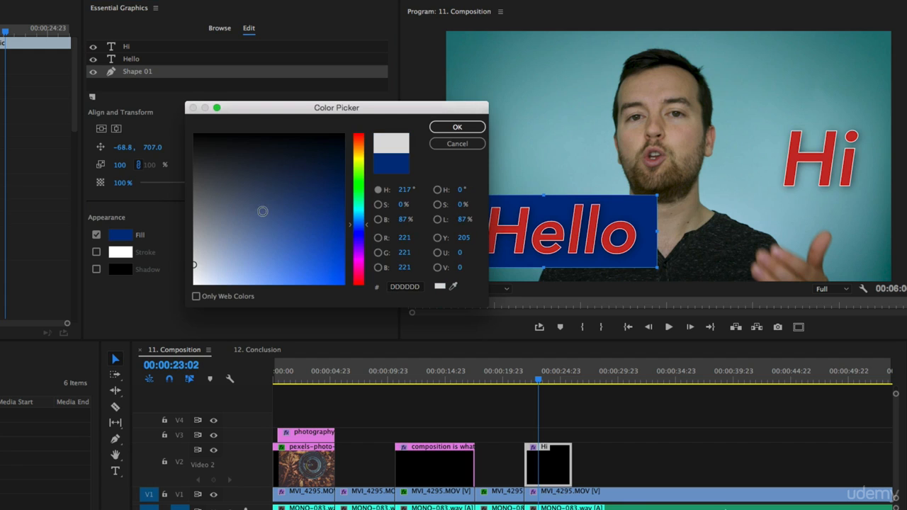
pyautogui.click(457, 127)
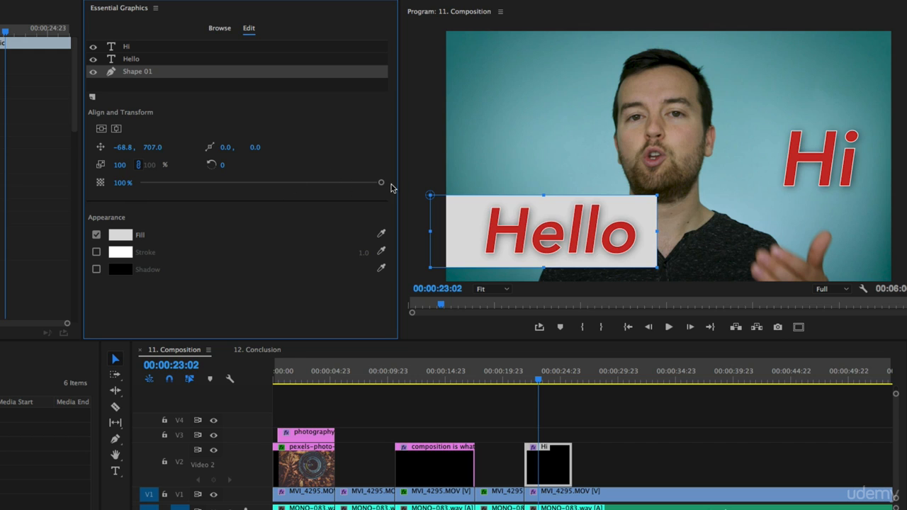
pyautogui.moveTo(381, 182); pyautogui.dragTo(203, 184)
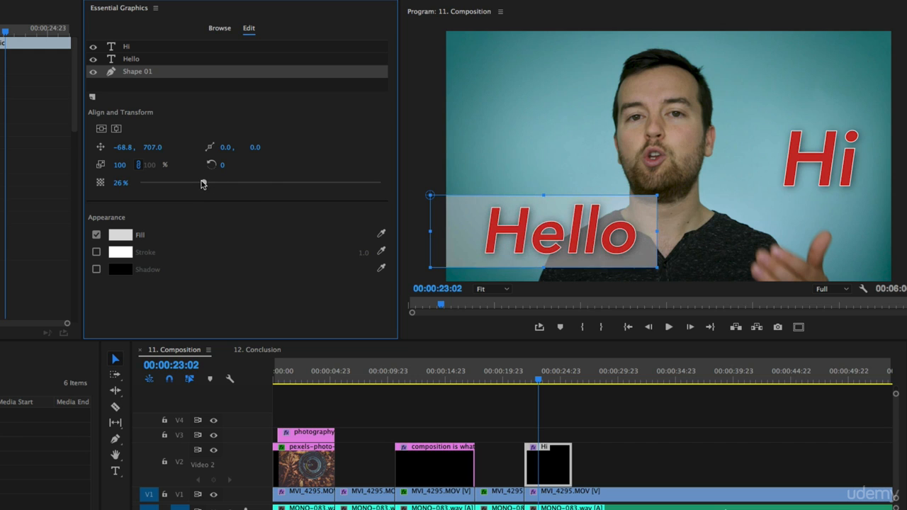
# Adjust the rectangle's horizontal position and reduce its height from both edges so it fits closely around the Hello text.
pyautogui.moveTo(125, 147); pyautogui.dragTo(128, 147)
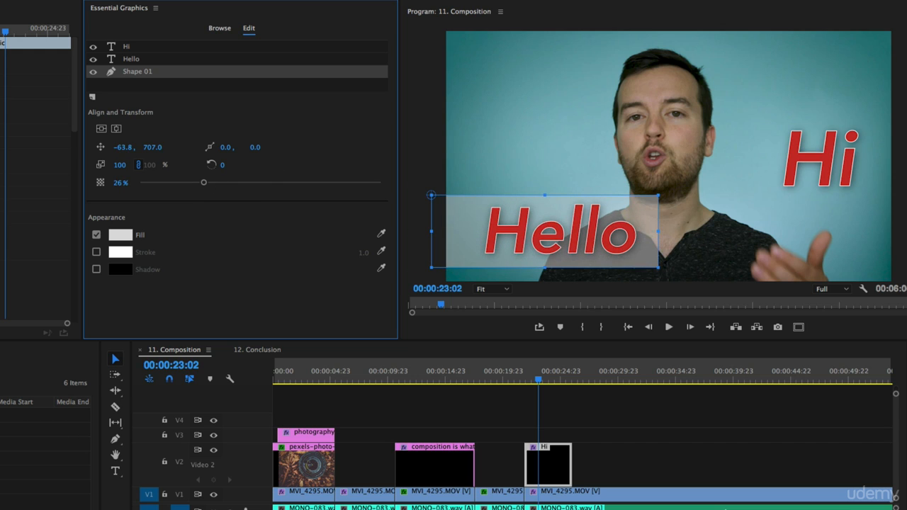
pyautogui.moveTo(544, 194); pyautogui.dragTo(545, 204)
pyautogui.moveTo(592, 266); pyautogui.dragTo(590, 259)
pyautogui.click(603, 466)
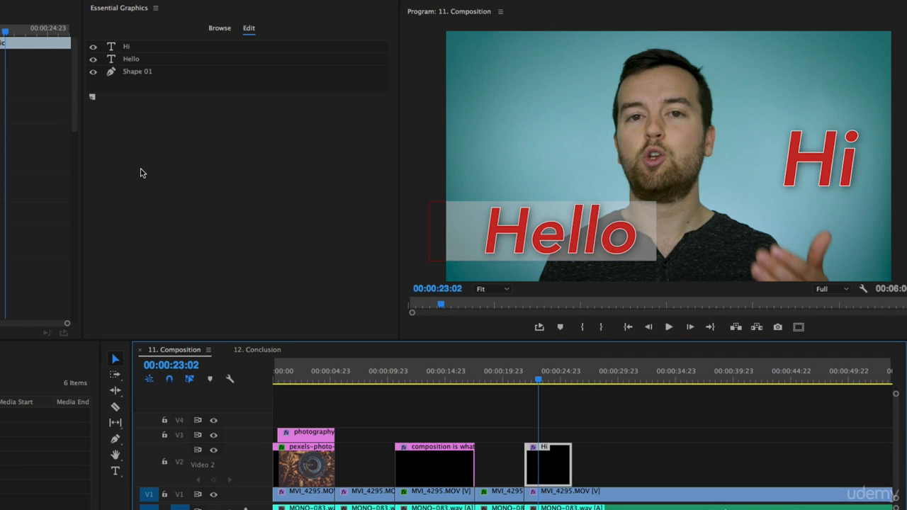
# Add a trial text layer at font size 116, move it to 352.9, 632.0, and delete it again.
pyautogui.click(92, 97)
pyautogui.click(99, 108)
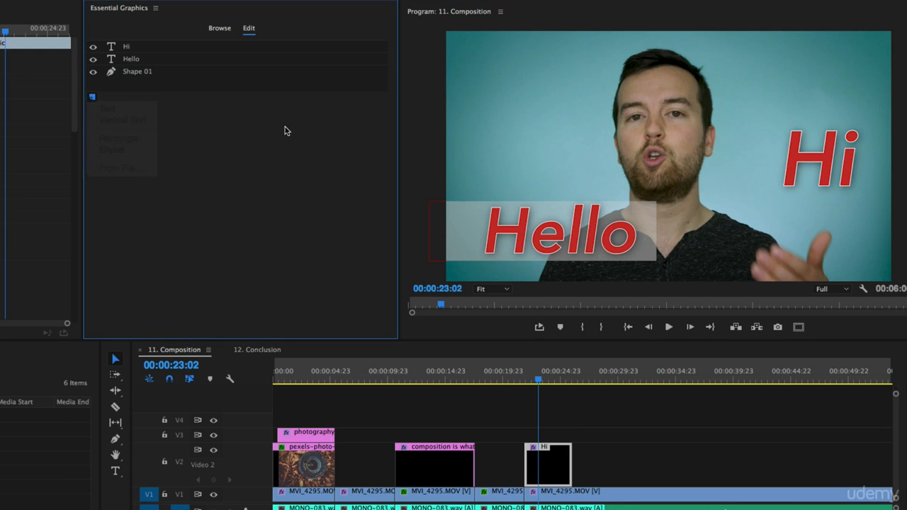
pyautogui.moveTo(734, 129); pyautogui.dragTo(465, 117)
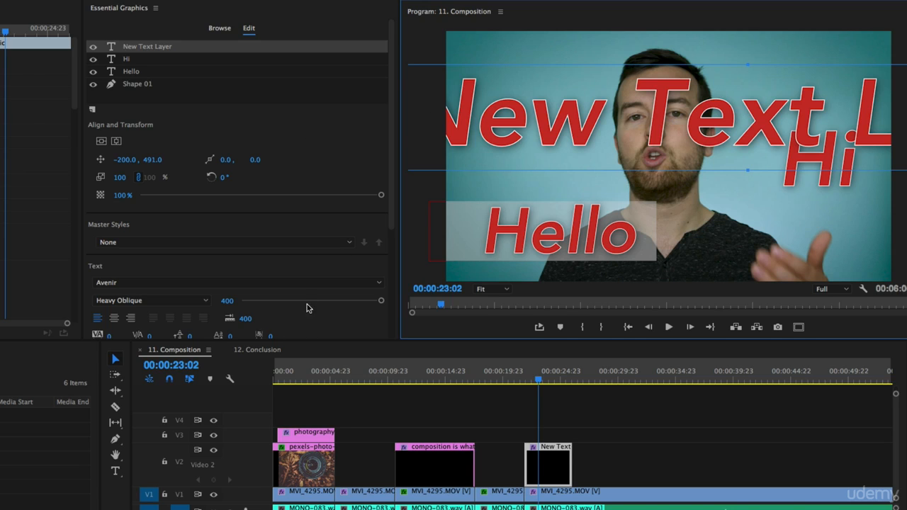
pyautogui.moveTo(381, 300); pyautogui.dragTo(282, 303)
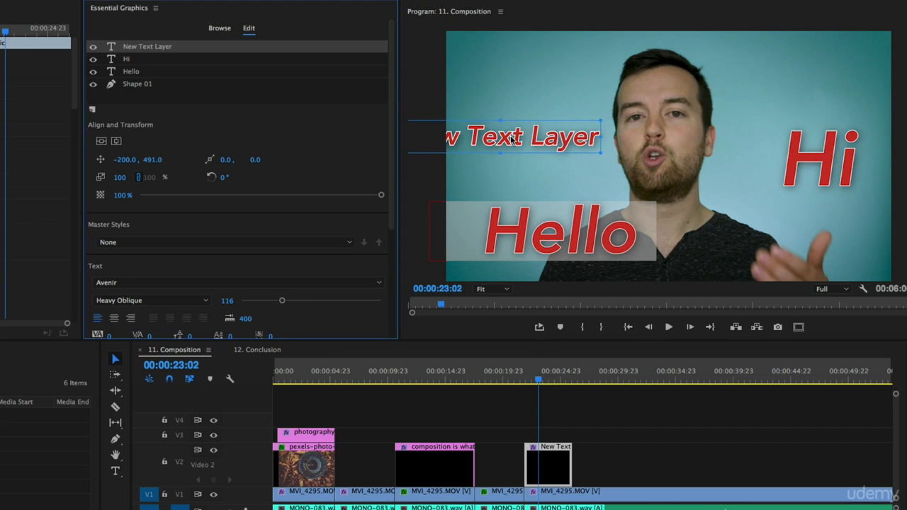
pyautogui.moveTo(510, 137); pyautogui.dragTo(629, 172)
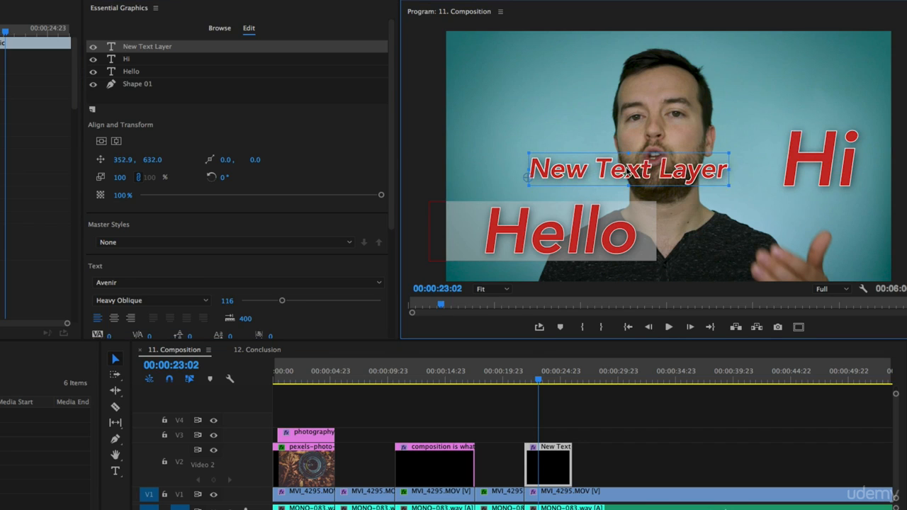
pyautogui.click(179, 74)
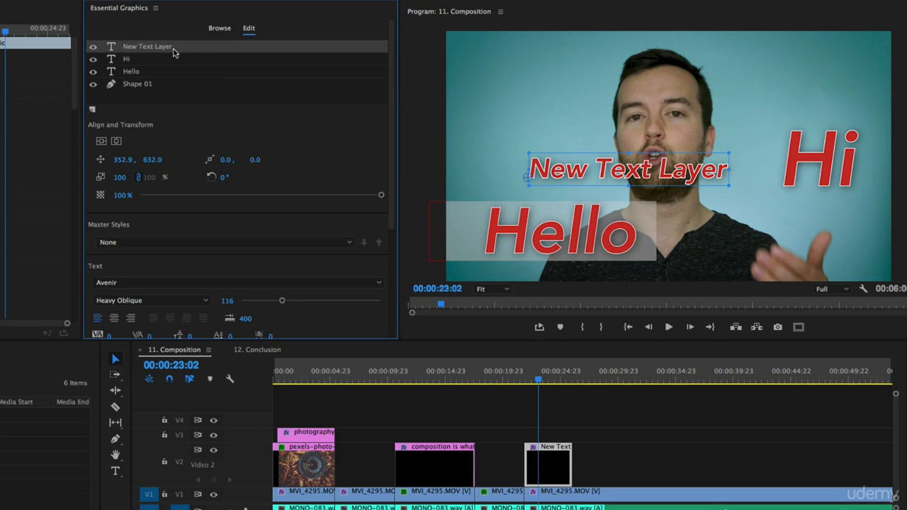
pyautogui.press('BackSpace')
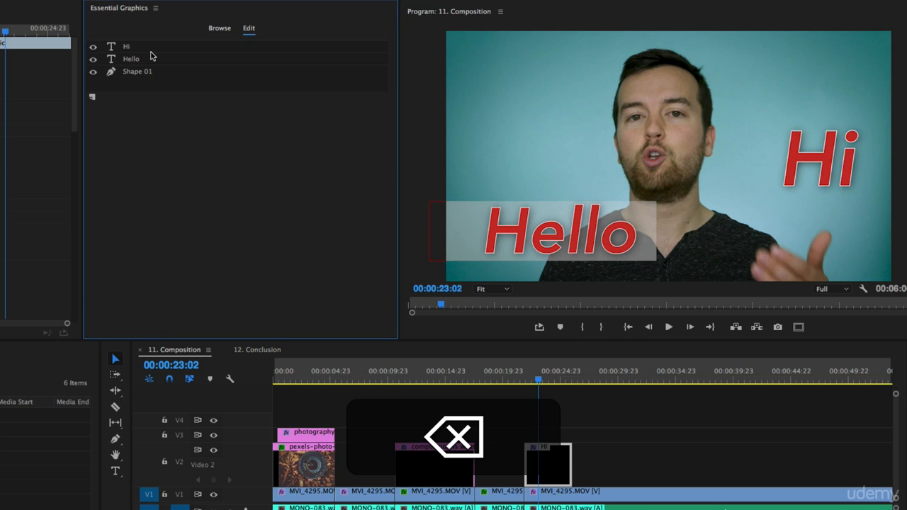
# Delete the Hi text layer from the graphic and select the Hello text.
pyautogui.click(804, 154)
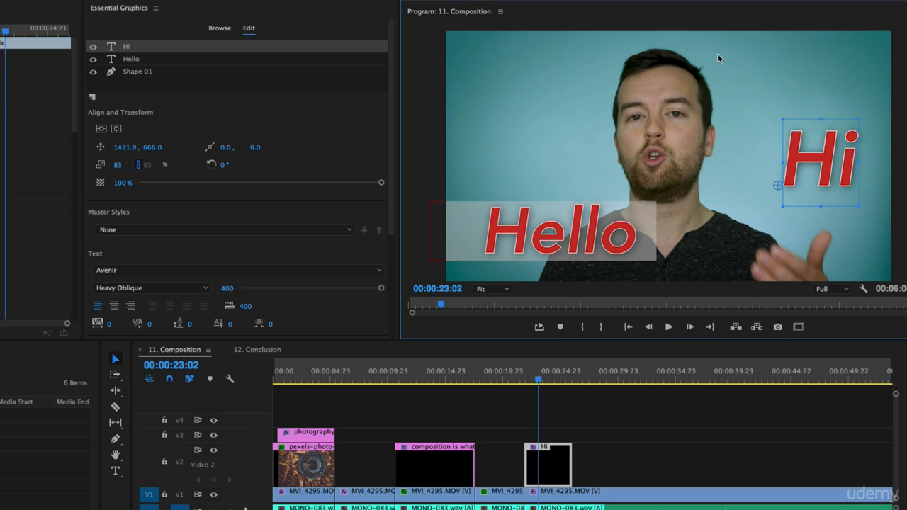
pyautogui.moveTo(793, 154); pyautogui.dragTo(739, 163)
pyautogui.press('BackSpace')
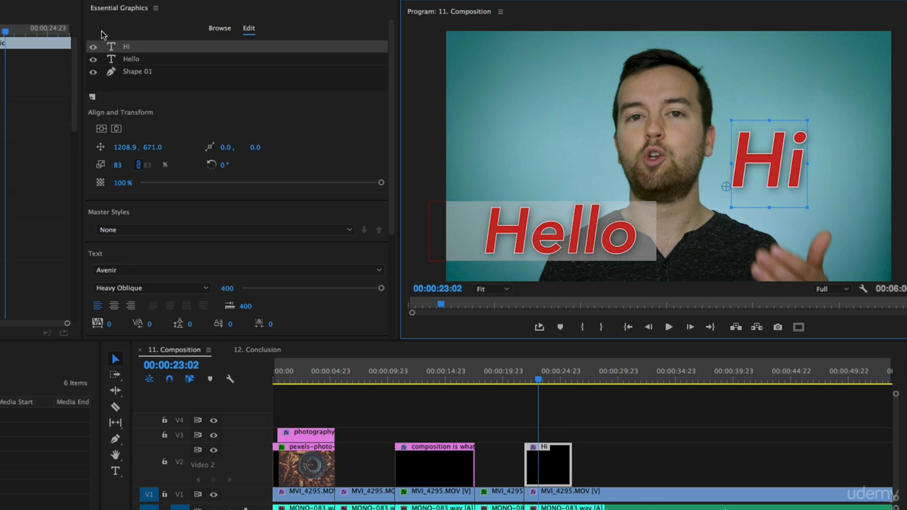
pyautogui.click(127, 45)
pyautogui.press('BackSpace')
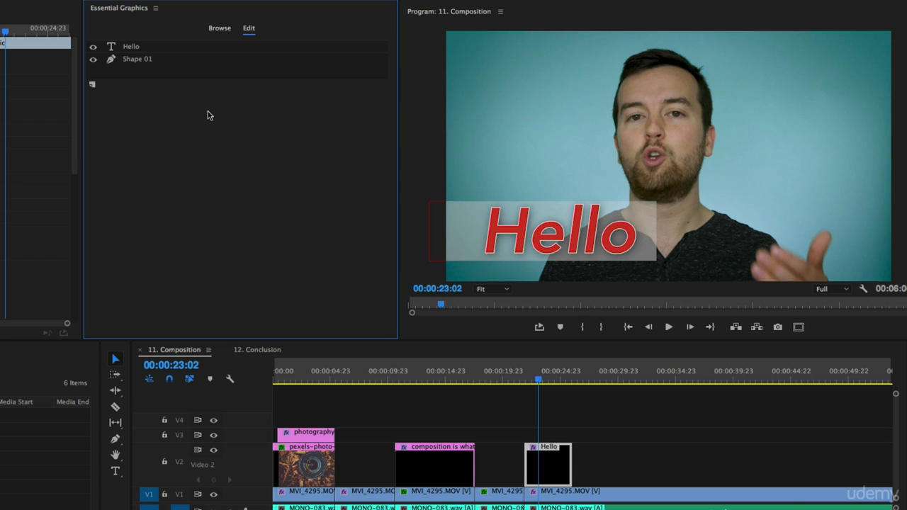
pyautogui.click(493, 209)
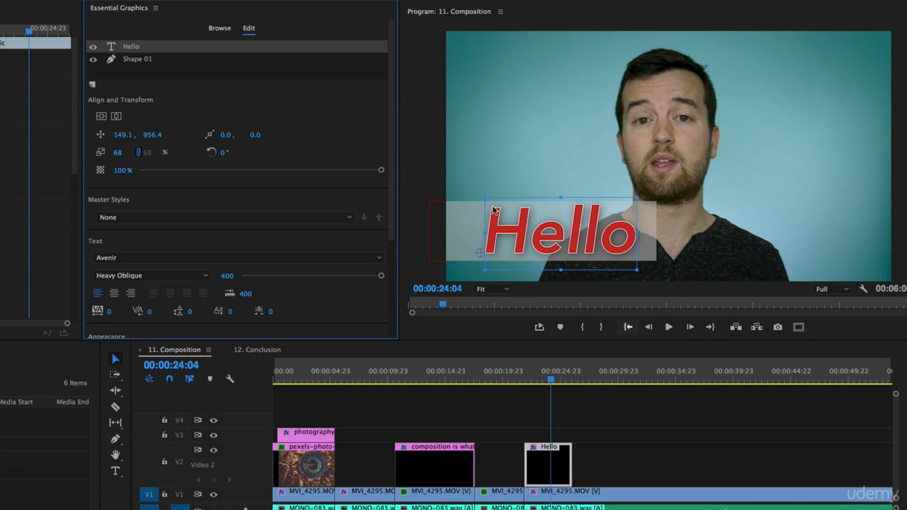